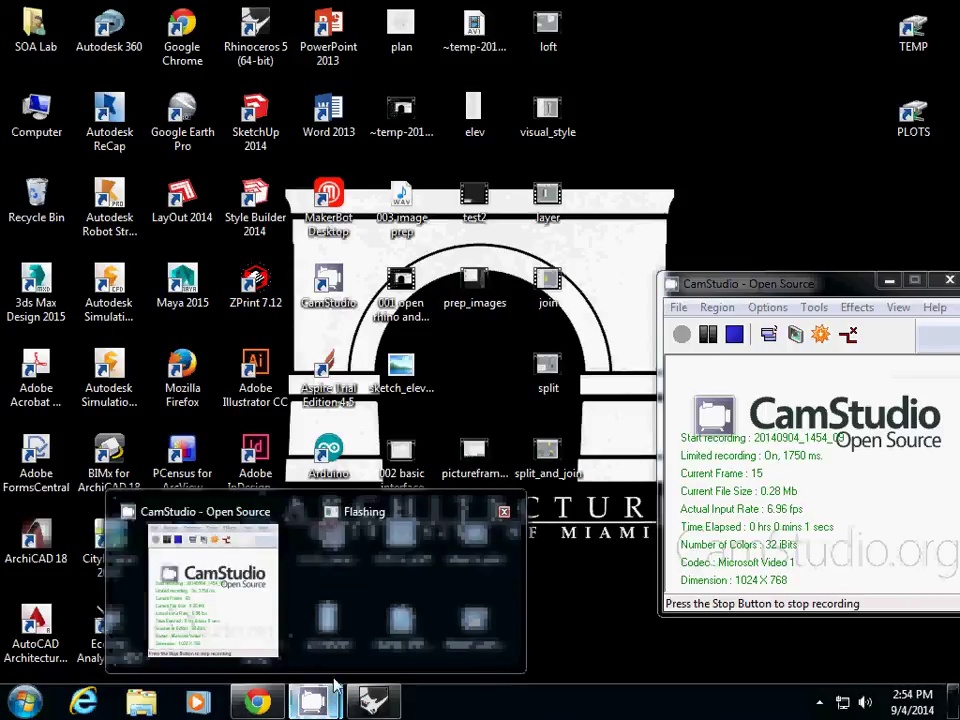
- Bring Rhino forward, then orbit and zoom the Perspective view closer to the fluted tower
{"action": "left_click", "coordinate": [400, 590]}
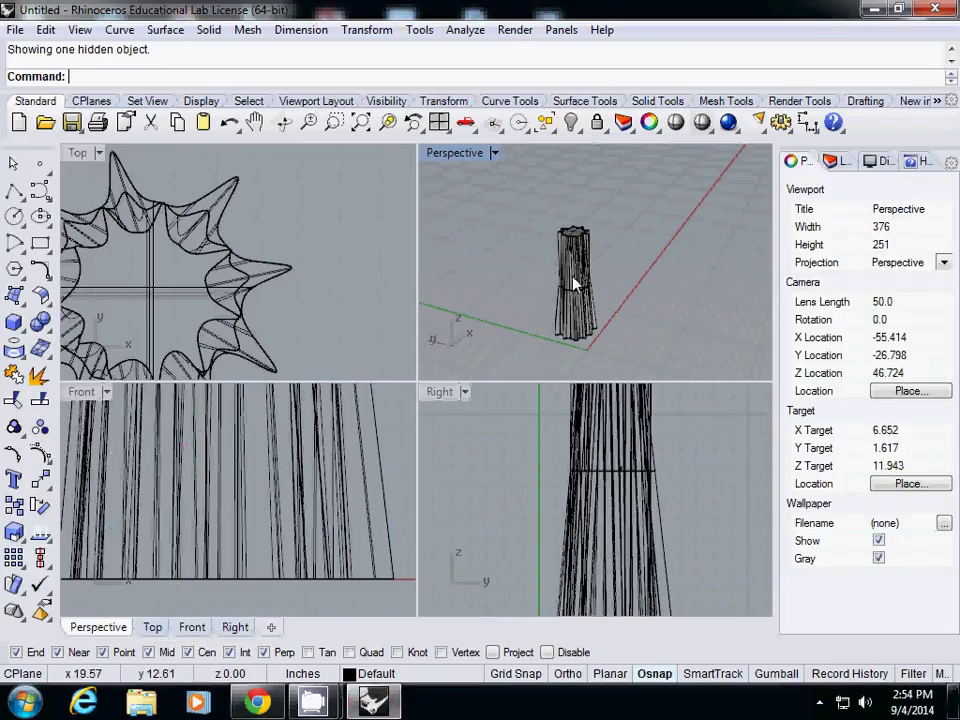
{"action": "right_click_drag", "start_coordinate": [574, 284], "coordinate": [542, 311]}
{"action": "scroll", "coordinate": [586, 323], "scroll_direction": "up", "scroll_amount": 4}
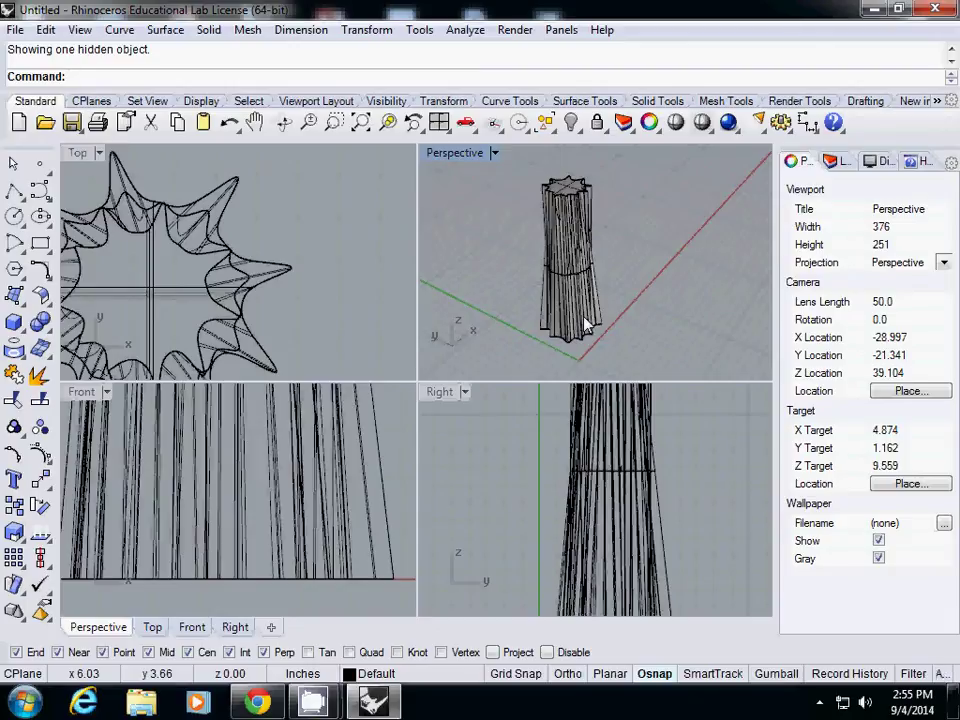
- Export the selected lower polysurface to the Desktop as an STL named 'bottom'
{"action": "left_click", "coordinate": [586, 322]}
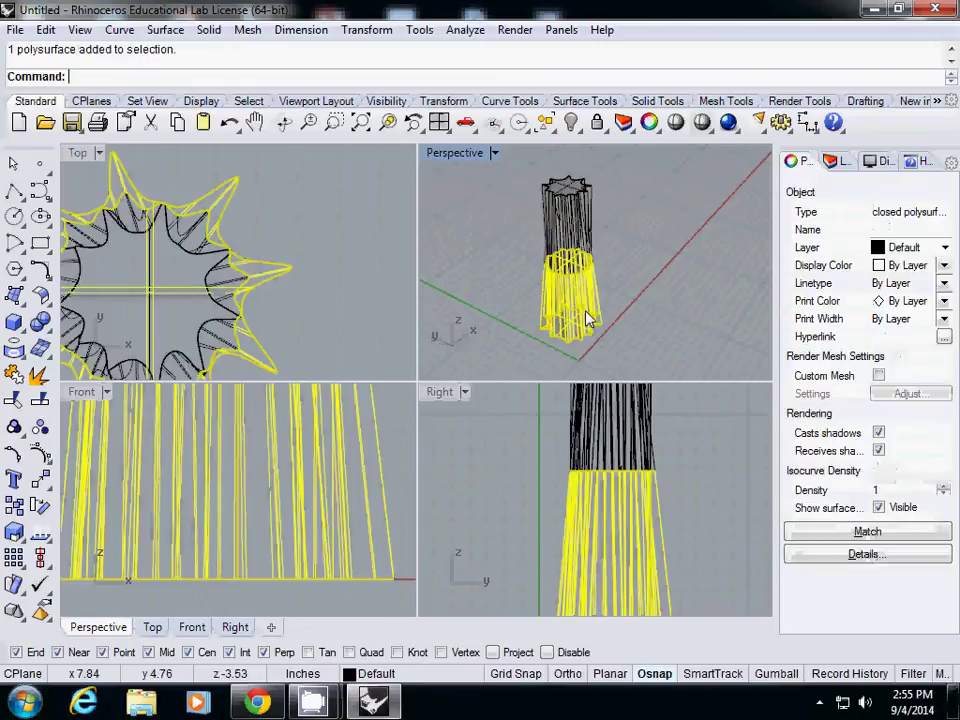
{"action": "left_click", "coordinate": [15, 29]}
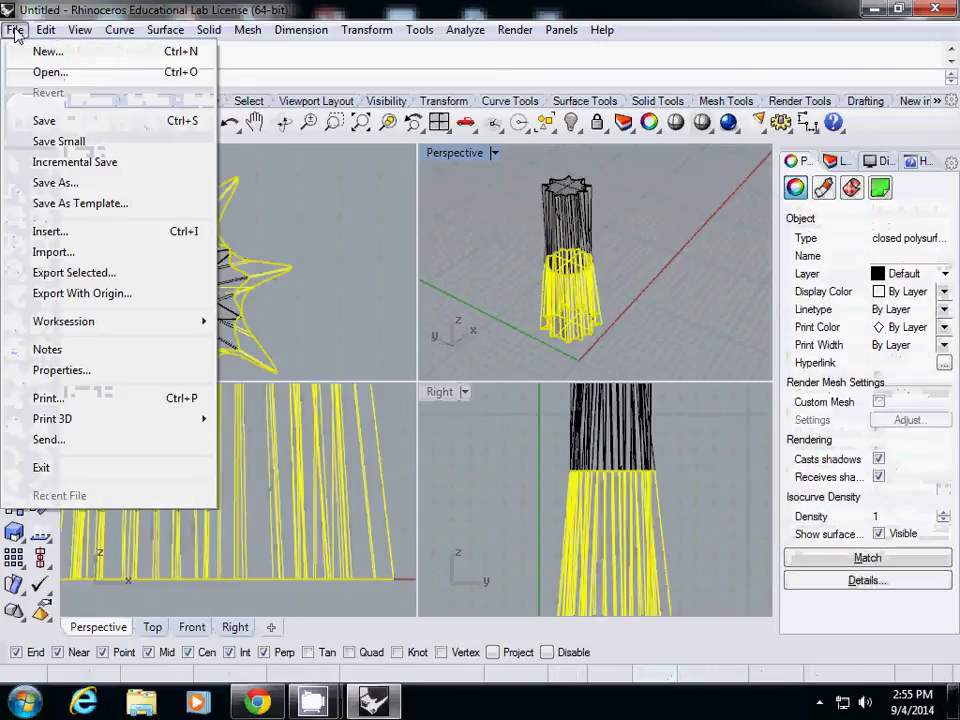
{"action": "left_click", "coordinate": [128, 280]}
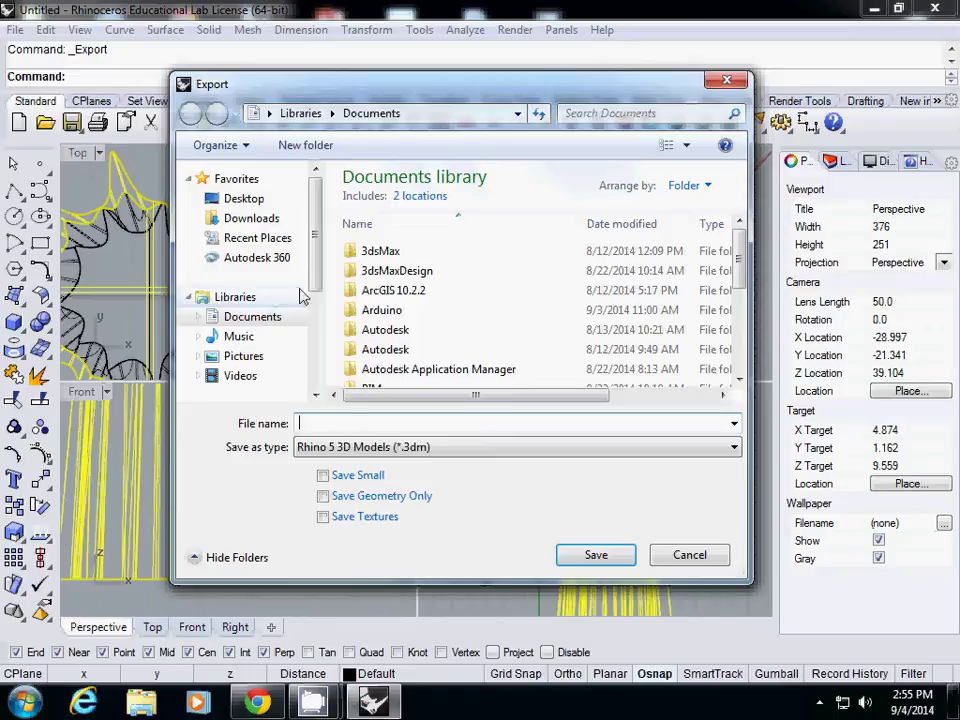
{"action": "left_click", "coordinate": [250, 203]}
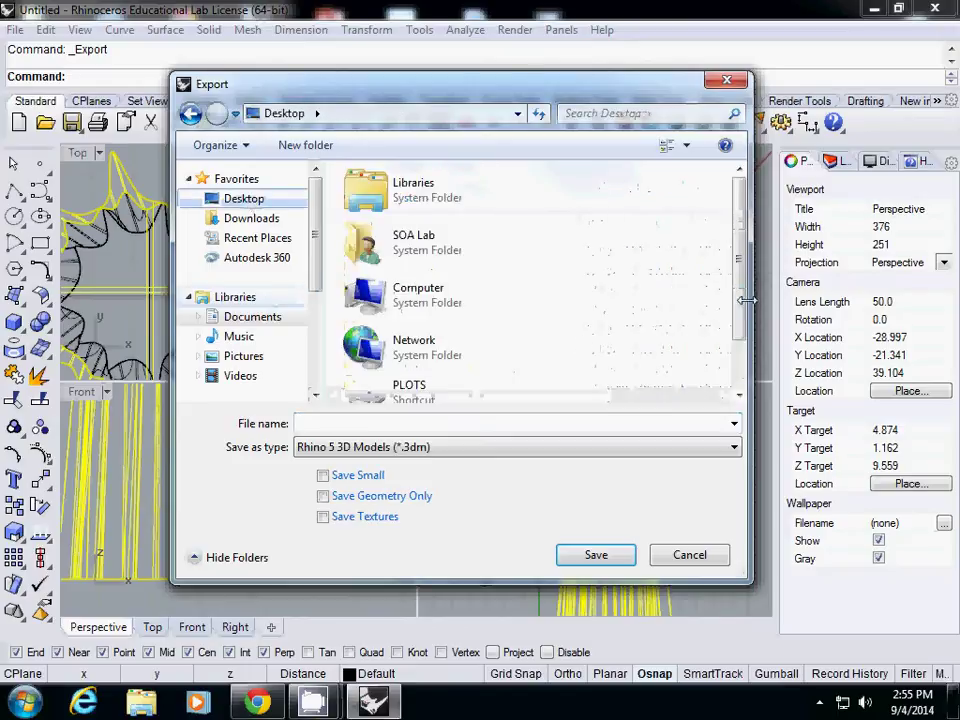
{"action": "scroll", "coordinate": [743, 300], "scroll_direction": "down", "scroll_amount": 2}
{"action": "left_click", "coordinate": [465, 453]}
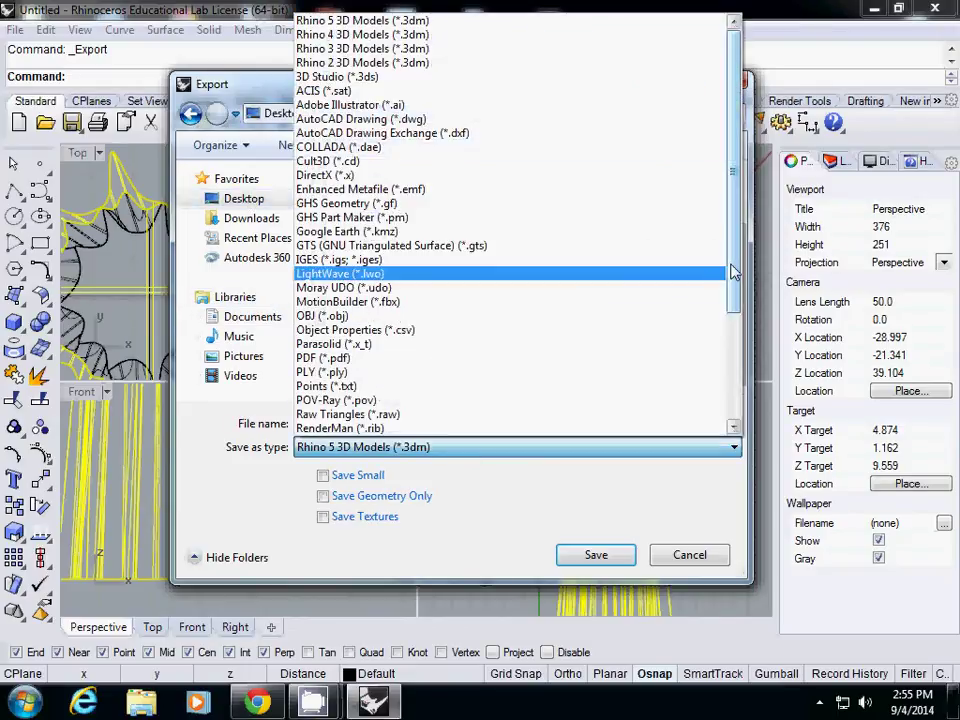
{"action": "left_click_drag", "start_coordinate": [734, 272], "coordinate": [733, 360]}
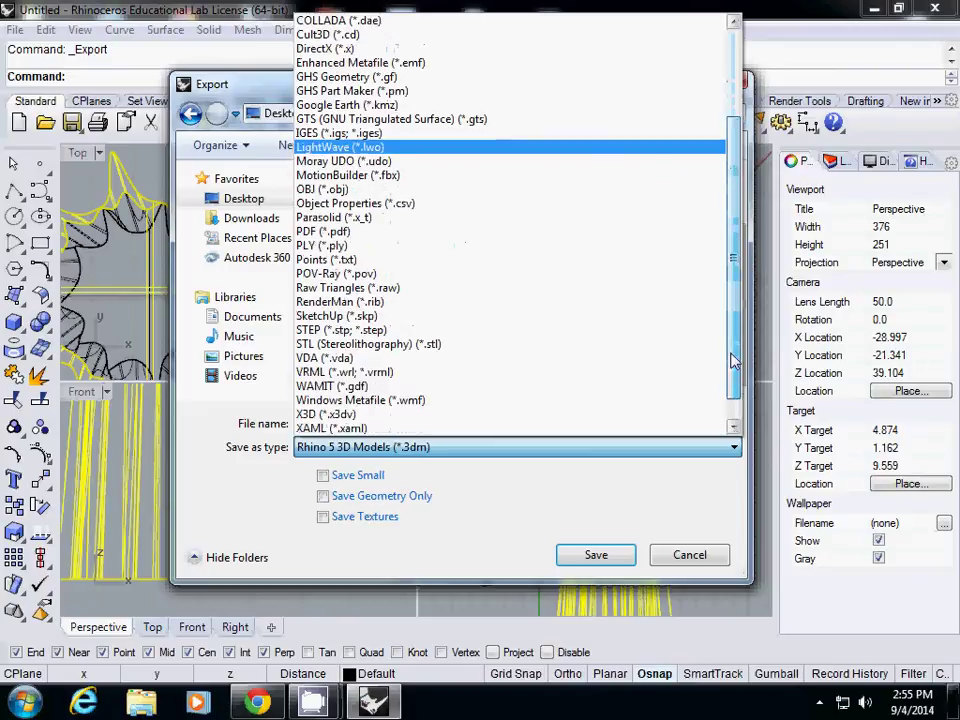
{"action": "left_click", "coordinate": [400, 344]}
{"action": "type", "text": "bottom"}
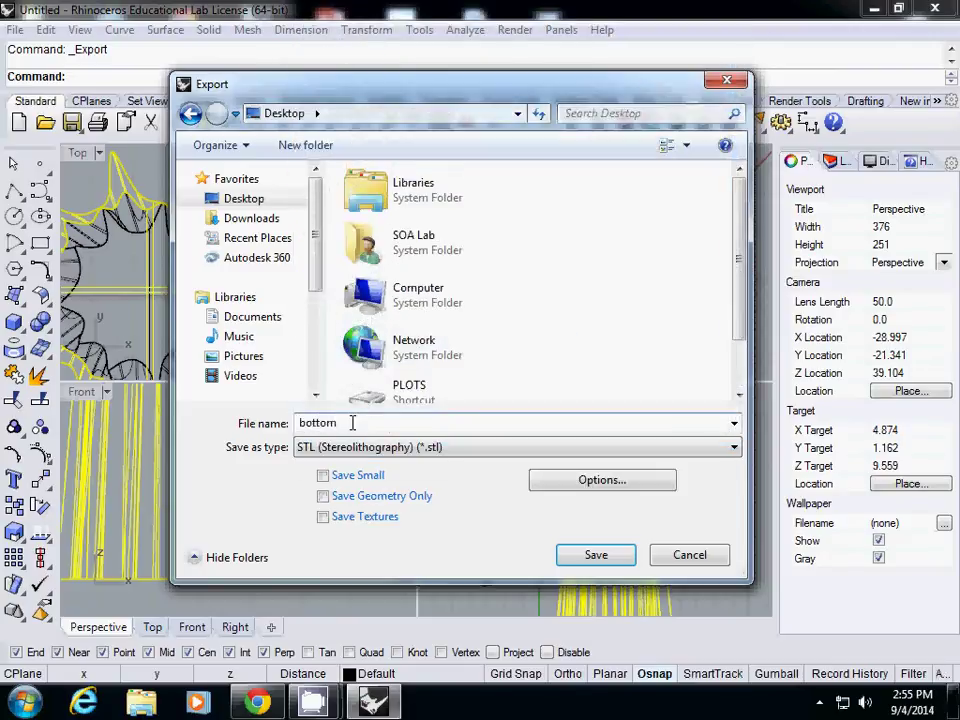
{"action": "key", "text": "Return"}
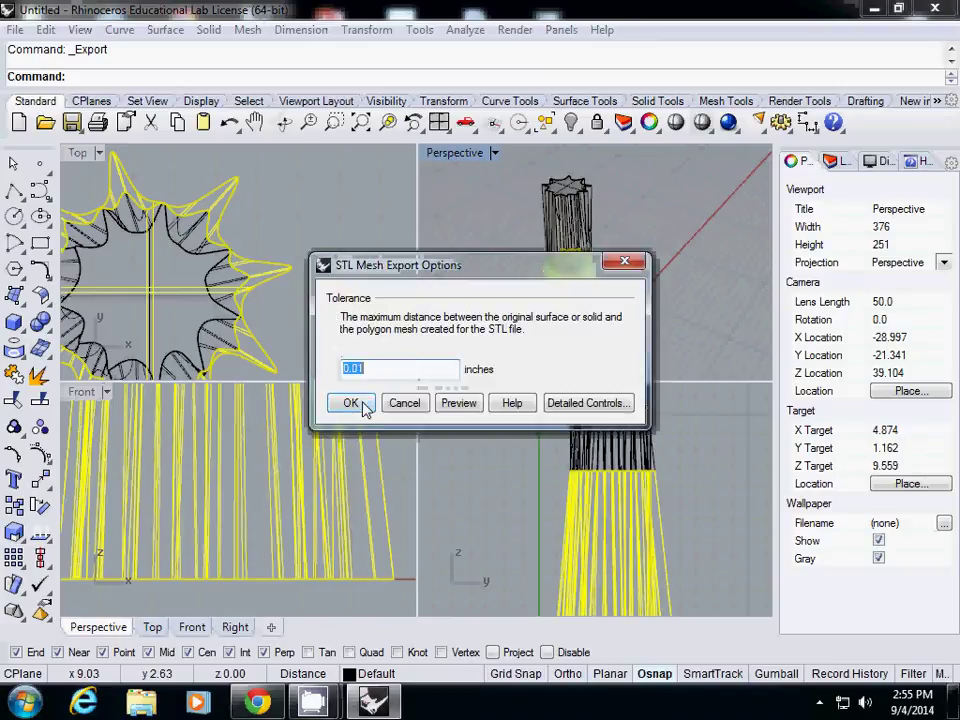
- Accept the 0.01 tolerance, disable exporting open objects, and save bottom.stl as binary STL
{"action": "left_click", "coordinate": [358, 404]}
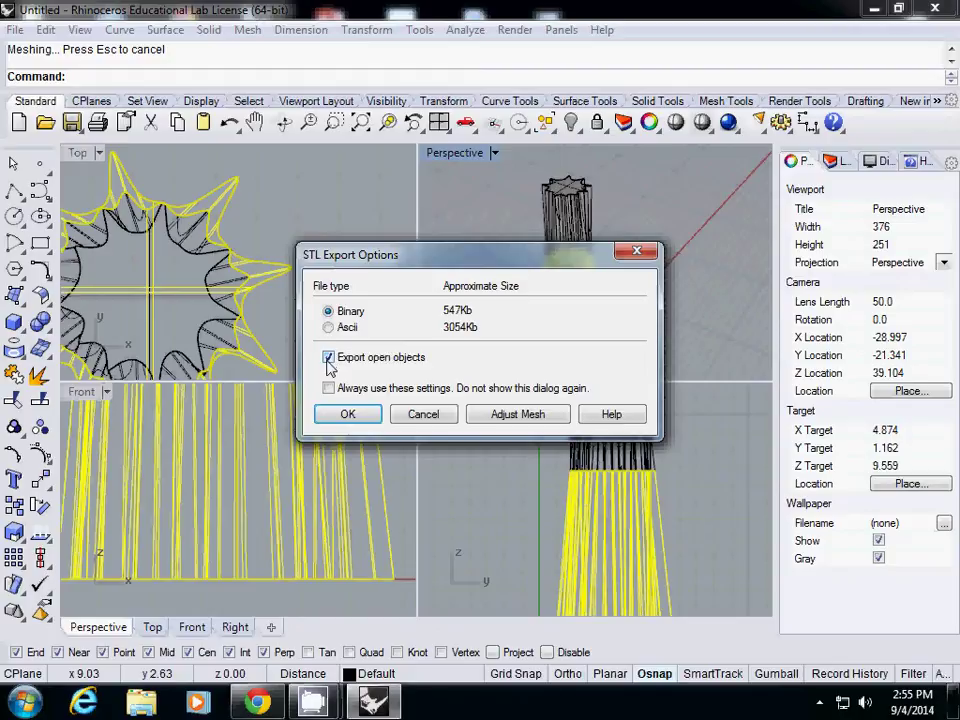
{"action": "left_click", "coordinate": [329, 360]}
{"action": "left_click", "coordinate": [343, 418]}
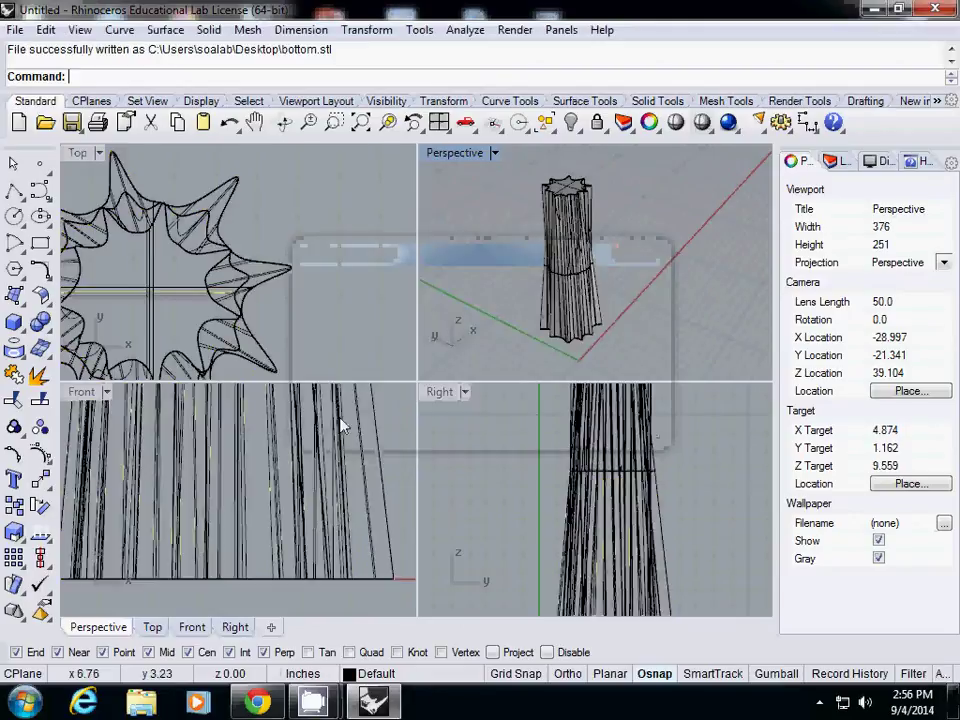
- Minimise Rhino and launch MakerBot Desktop from Start > All Programs > MakerBot
{"action": "left_click", "coordinate": [872, 12]}
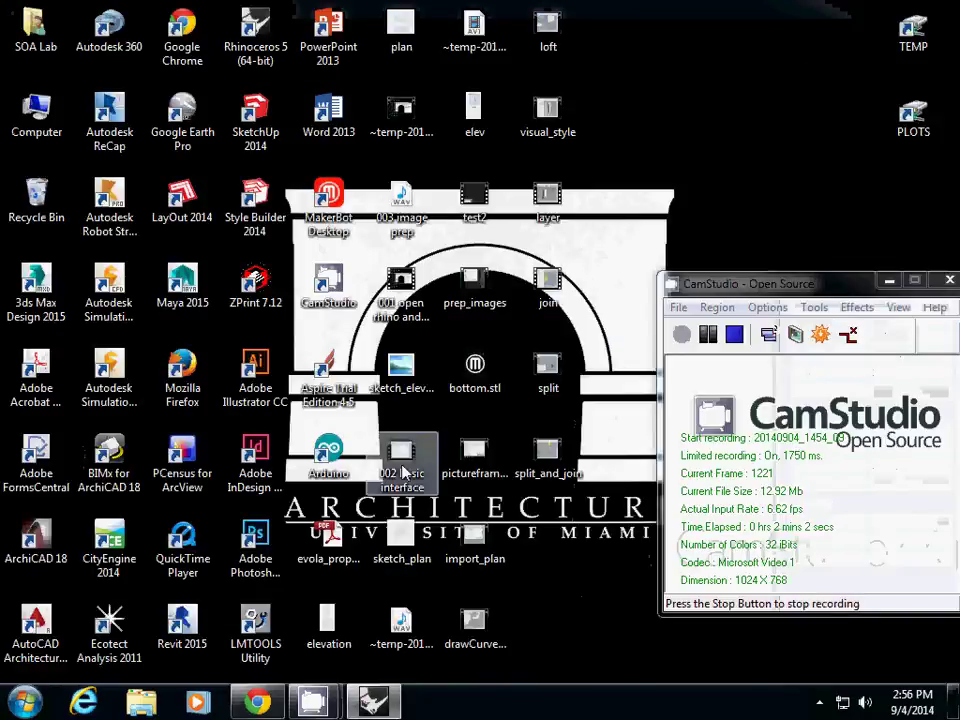
{"action": "left_click", "coordinate": [24, 703]}
{"action": "left_click", "coordinate": [77, 626]}
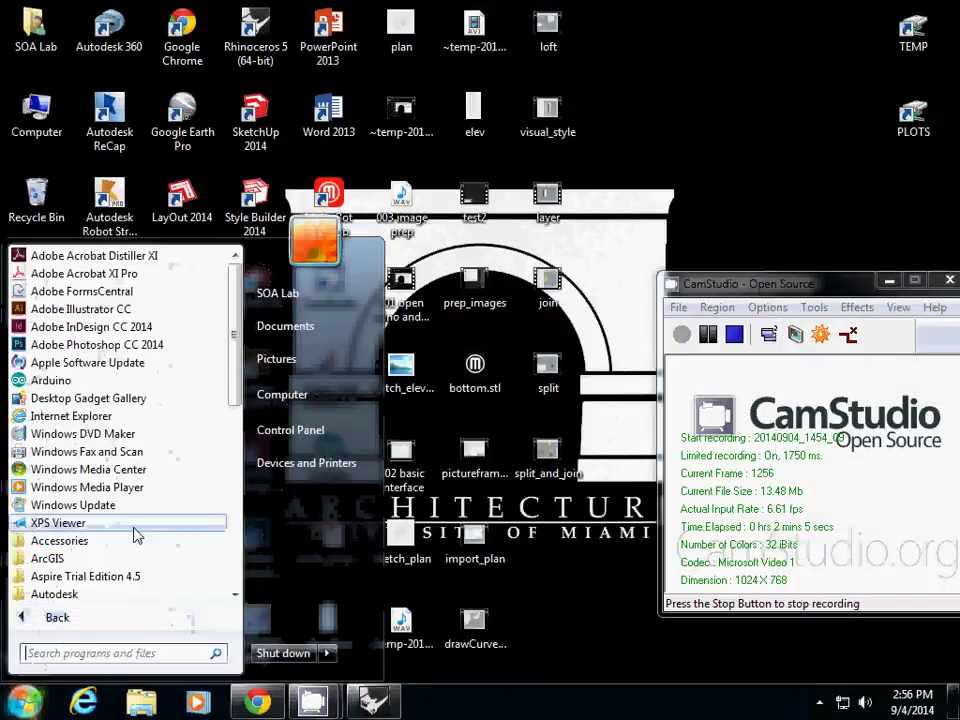
{"action": "left_click_drag", "start_coordinate": [233, 369], "coordinate": [233, 487]}
{"action": "left_click", "coordinate": [100, 508]}
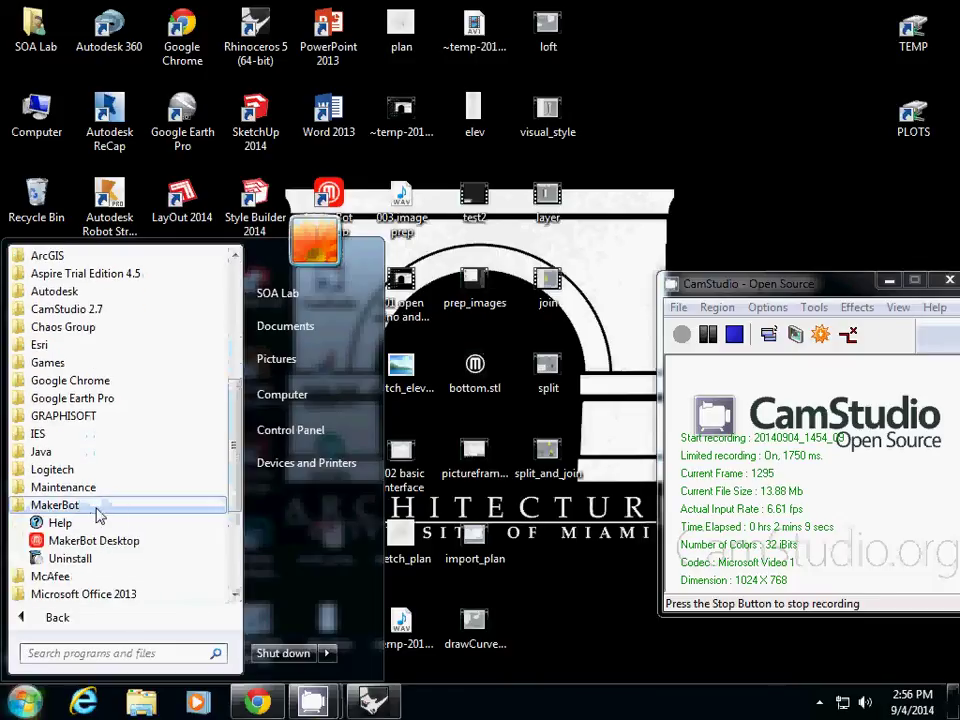
{"action": "left_click", "coordinate": [134, 546]}
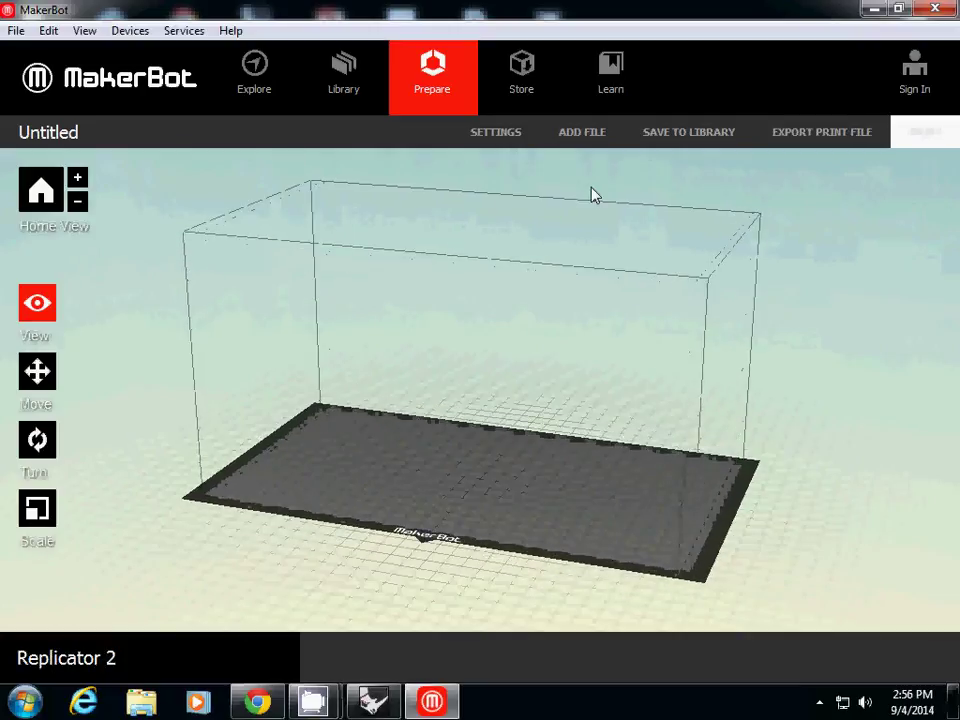
- Add bottom.stl from the Desktop onto the Replicator 2 build plate
{"action": "left_click", "coordinate": [585, 139]}
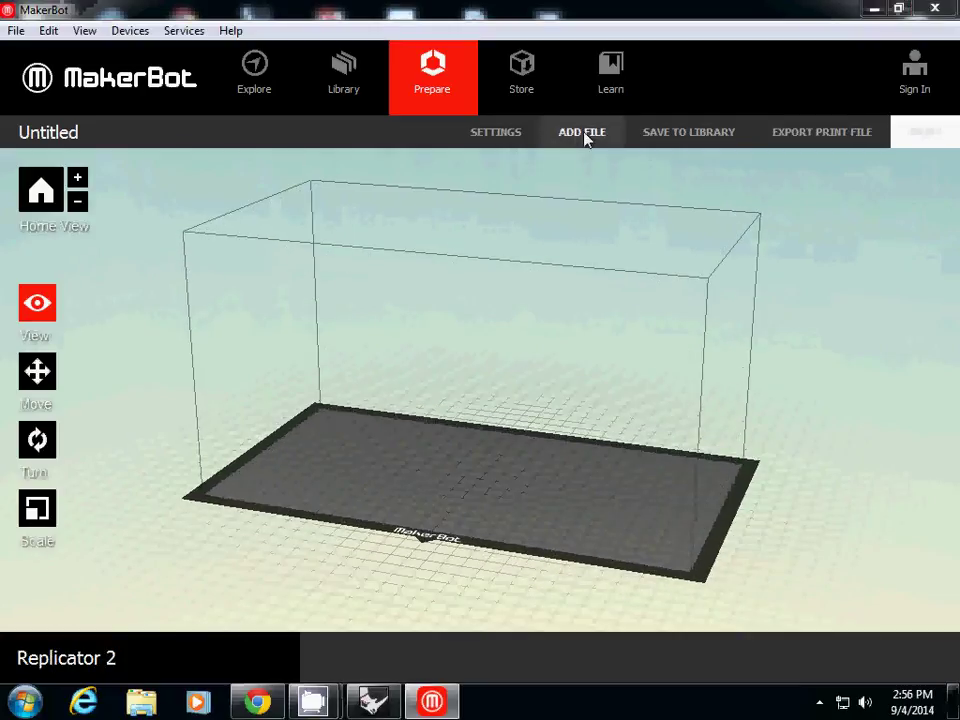
{"action": "left_click", "coordinate": [76, 150]}
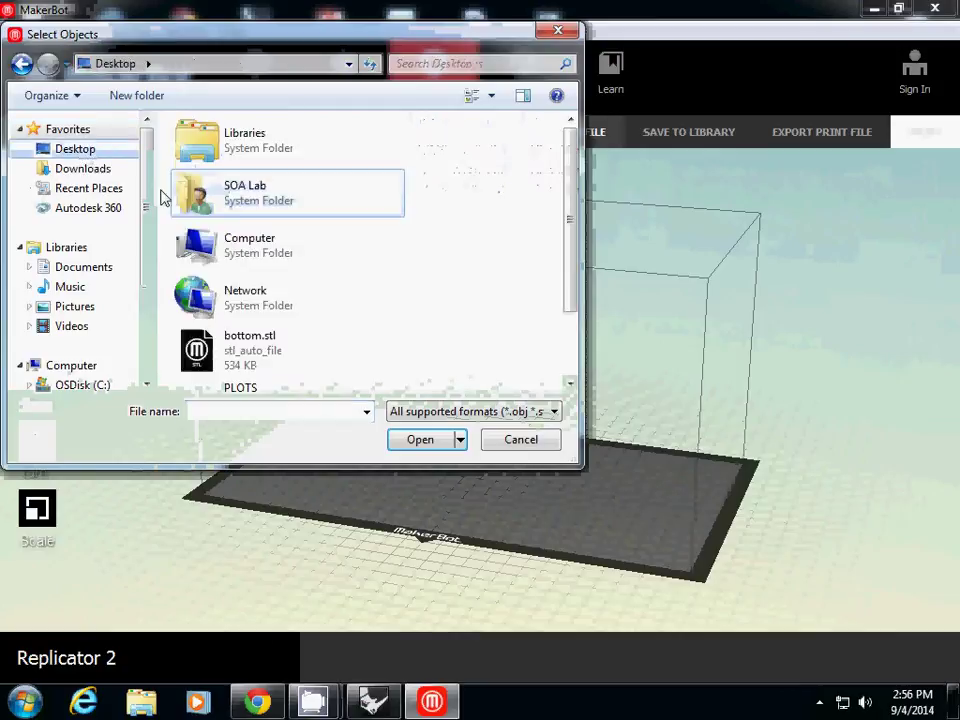
{"action": "scroll", "coordinate": [568, 234], "scroll_direction": "down", "scroll_amount": 1}
{"action": "left_click", "coordinate": [255, 336]}
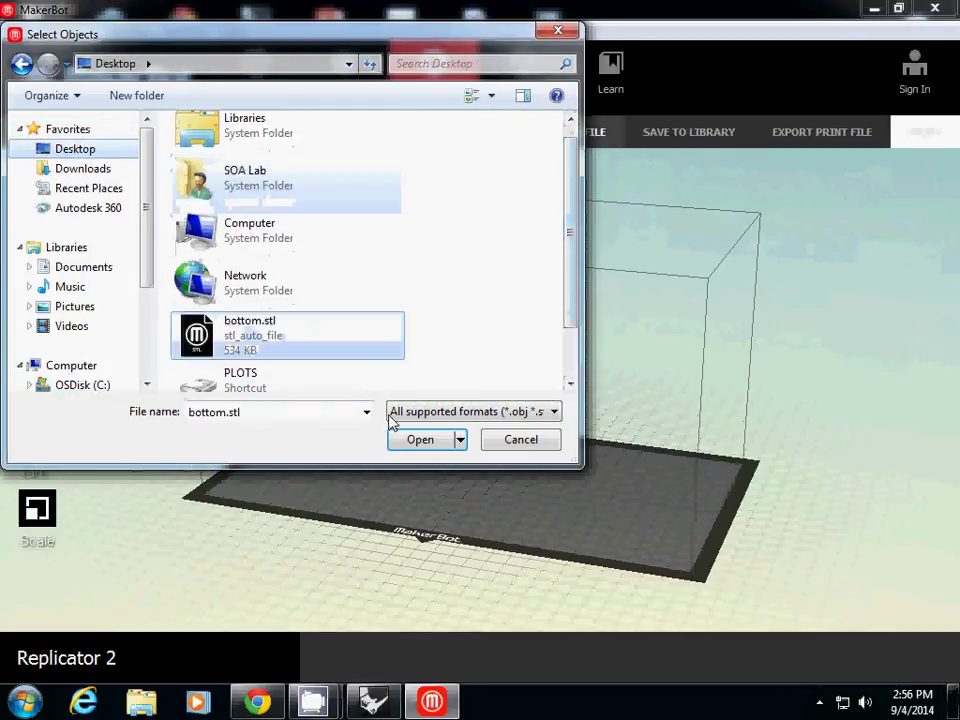
{"action": "left_click", "coordinate": [411, 440]}
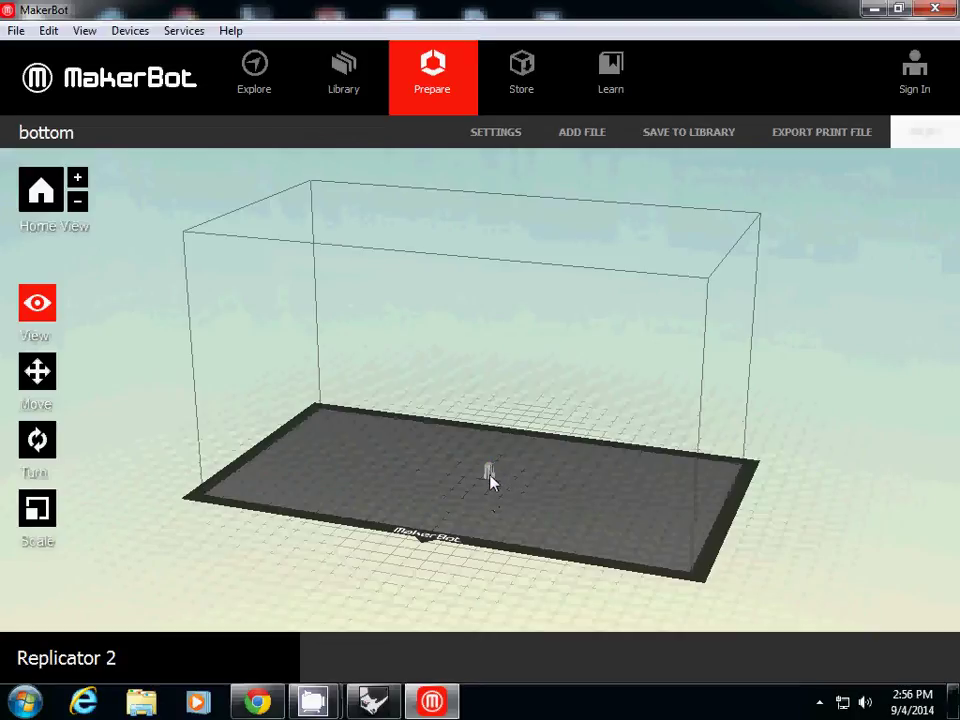
{"action": "left_click", "coordinate": [36, 511]}
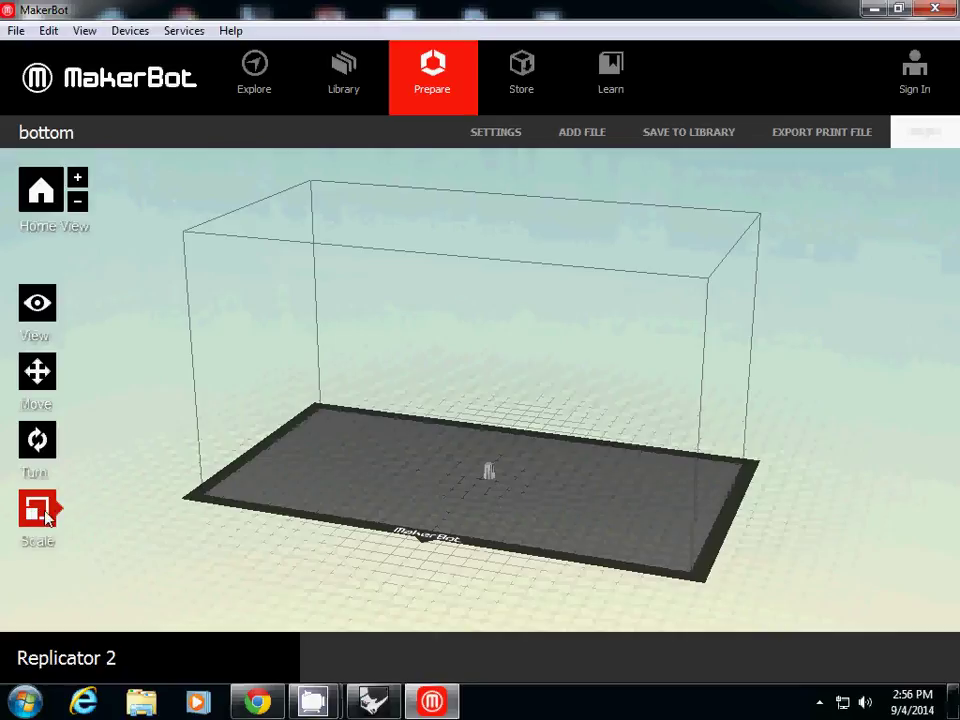
- Apply Inches -> mm to the selected model in Change Dimensions and select its Z height value
{"action": "left_click", "coordinate": [492, 477]}
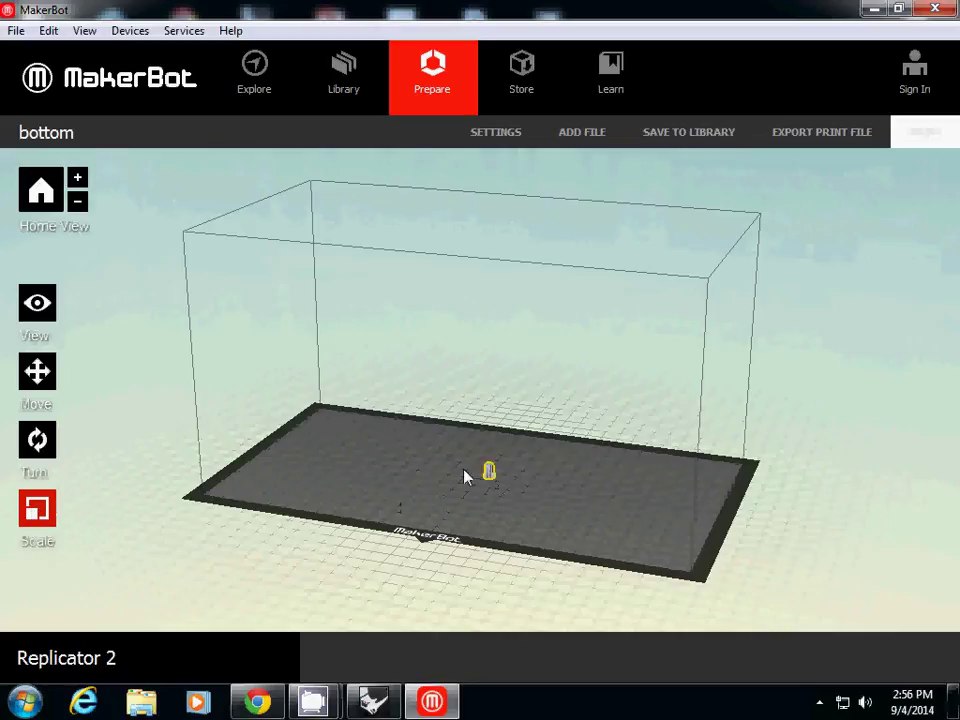
{"action": "left_click", "coordinate": [60, 510]}
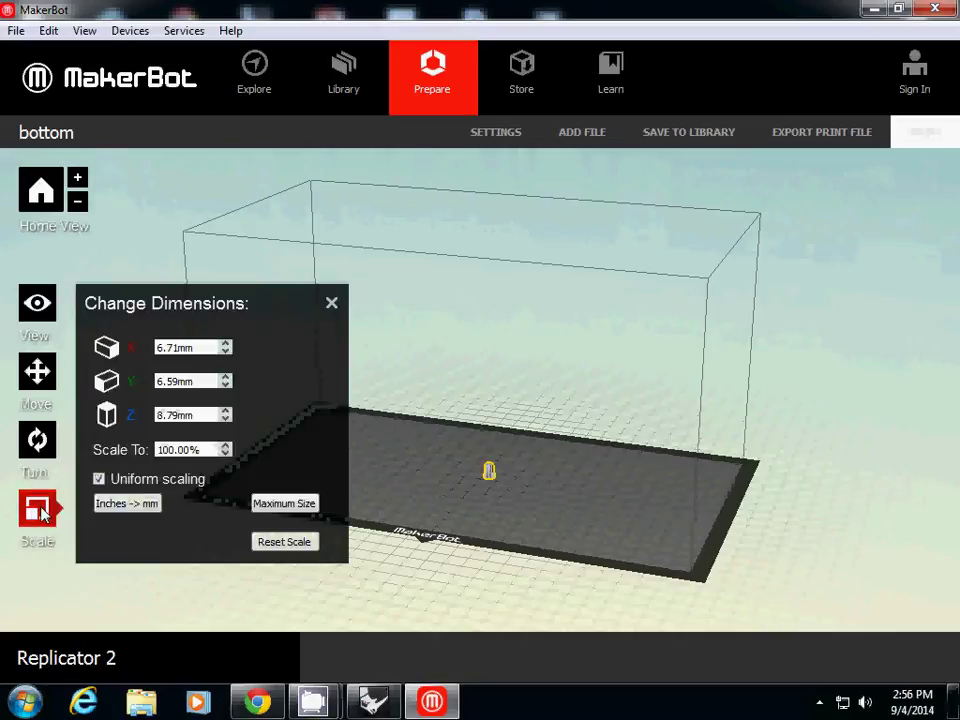
{"action": "left_click", "coordinate": [128, 503]}
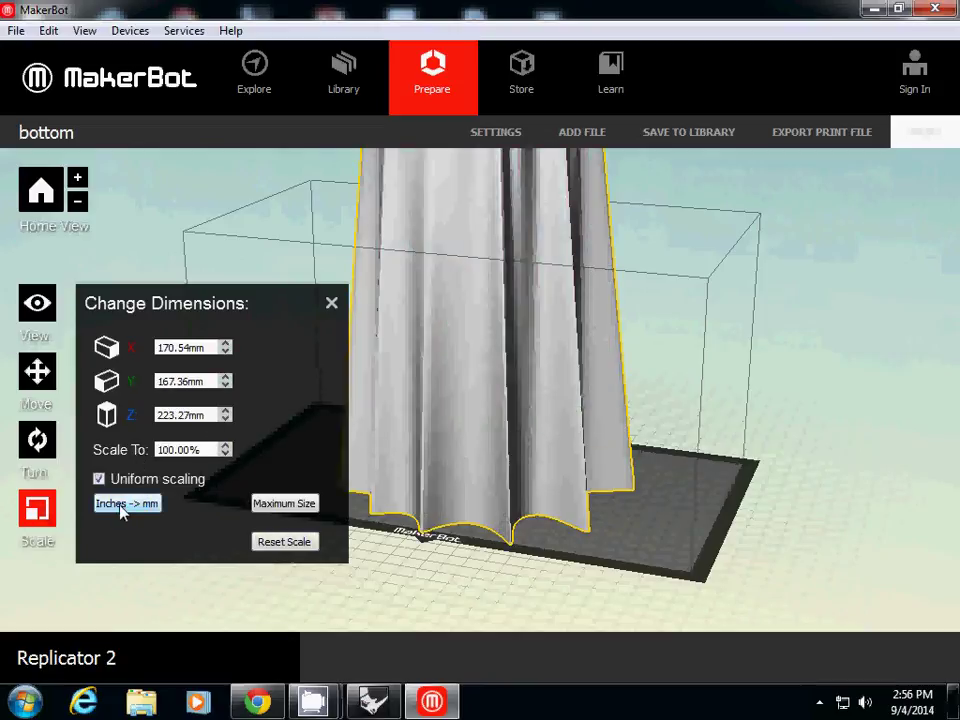
{"action": "scroll", "coordinate": [448, 456], "scroll_direction": "down", "scroll_amount": 5}
{"action": "scroll", "coordinate": [448, 456], "scroll_direction": "up", "scroll_amount": 2}
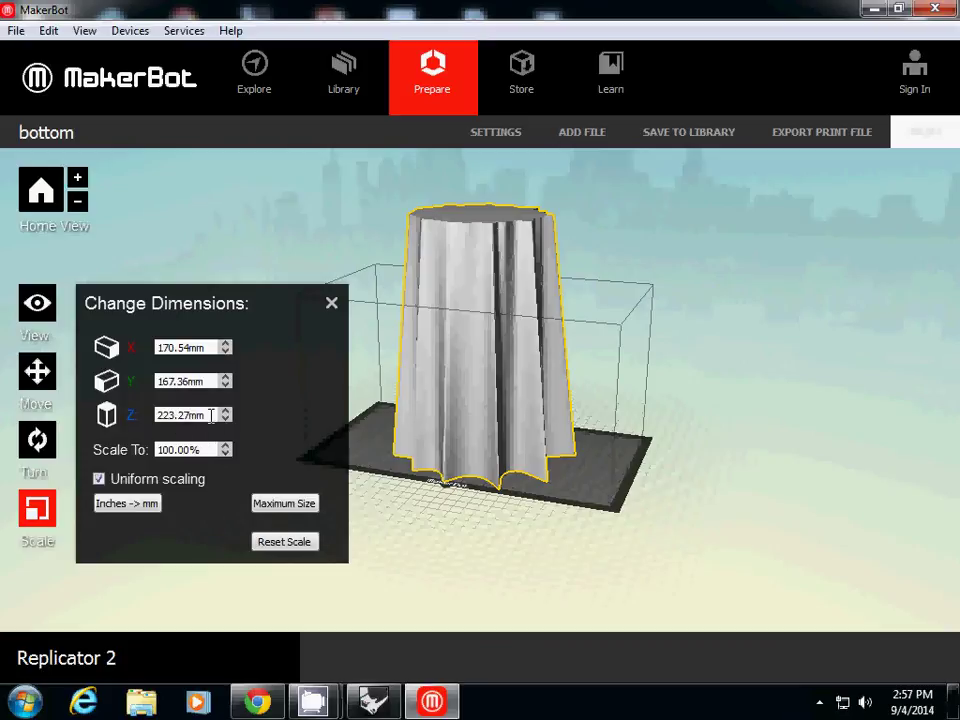
{"action": "left_click_drag", "start_coordinate": [211, 415], "coordinate": [140, 412]}
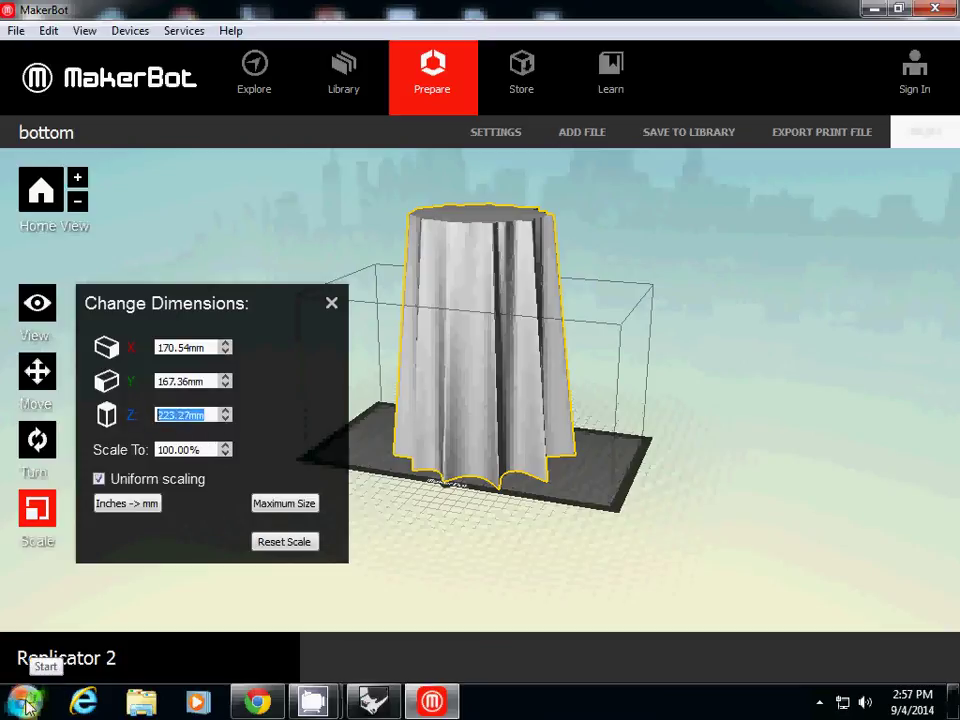
- Search '6 inches in mm' in a new Chrome tab and select the 152.4 result
{"action": "left_click", "coordinate": [257, 702]}
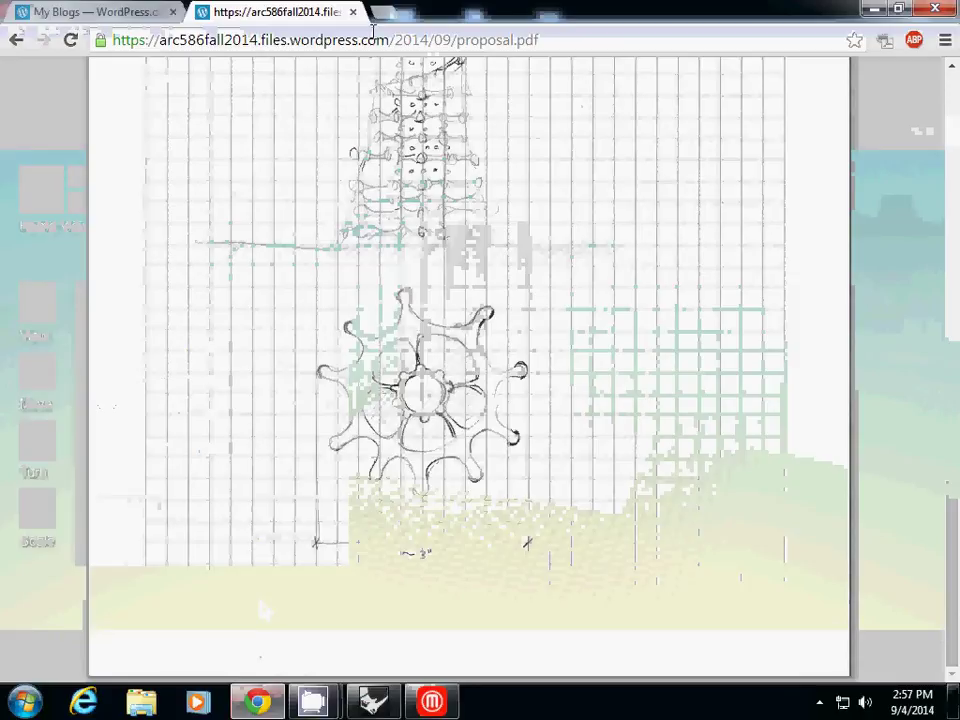
{"action": "key", "text": "ctrl+t"}
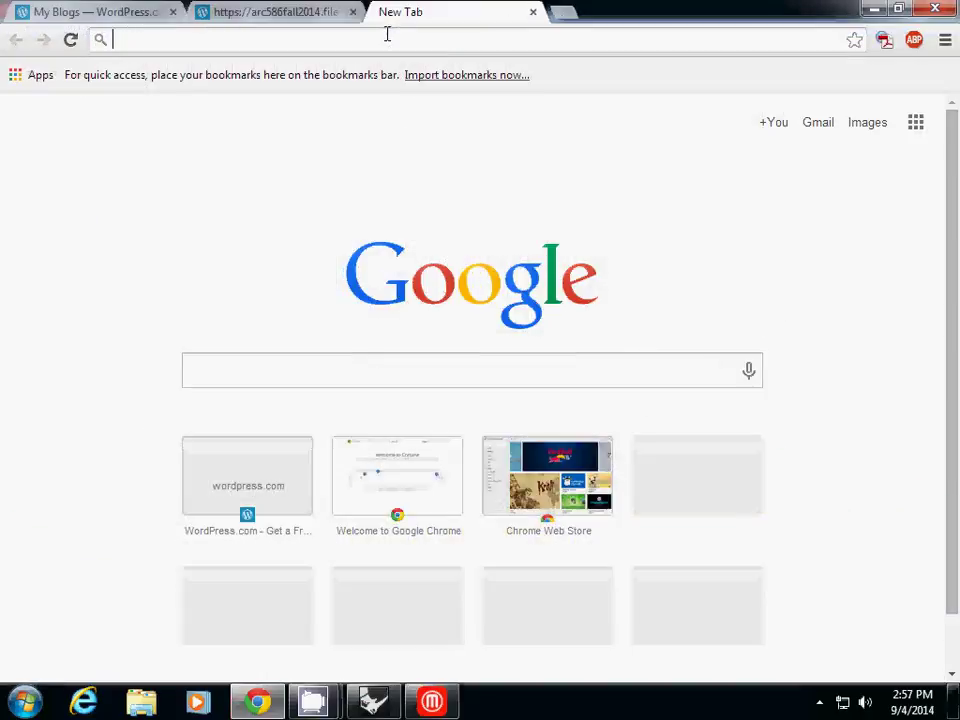
{"action": "type", "text": "6 inches in"}
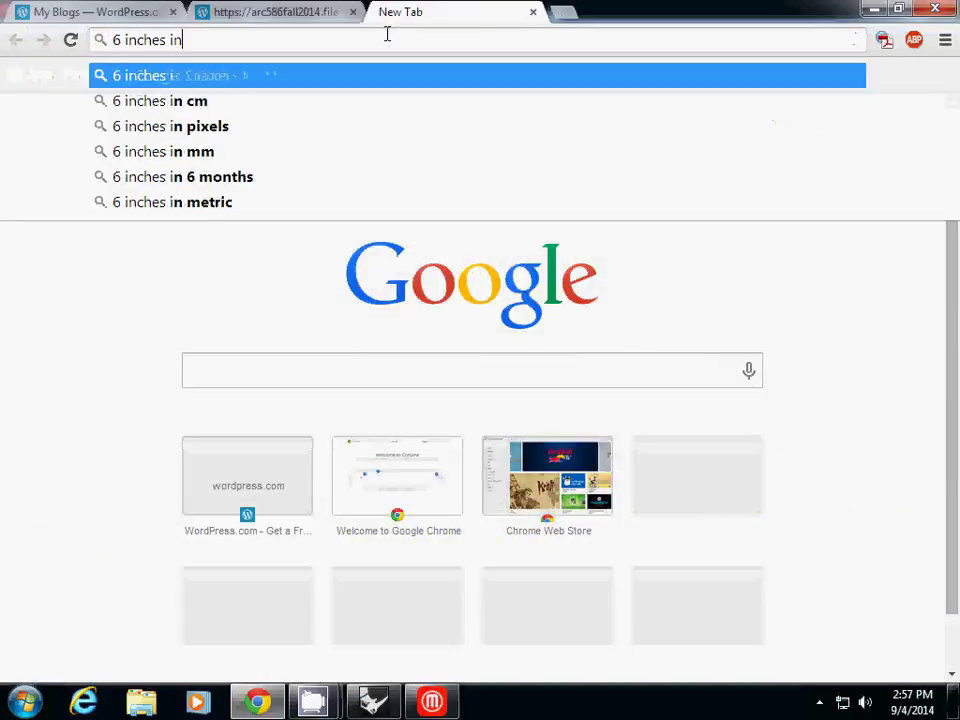
{"action": "type", "text": " mm"}
{"action": "key", "text": "Return"}
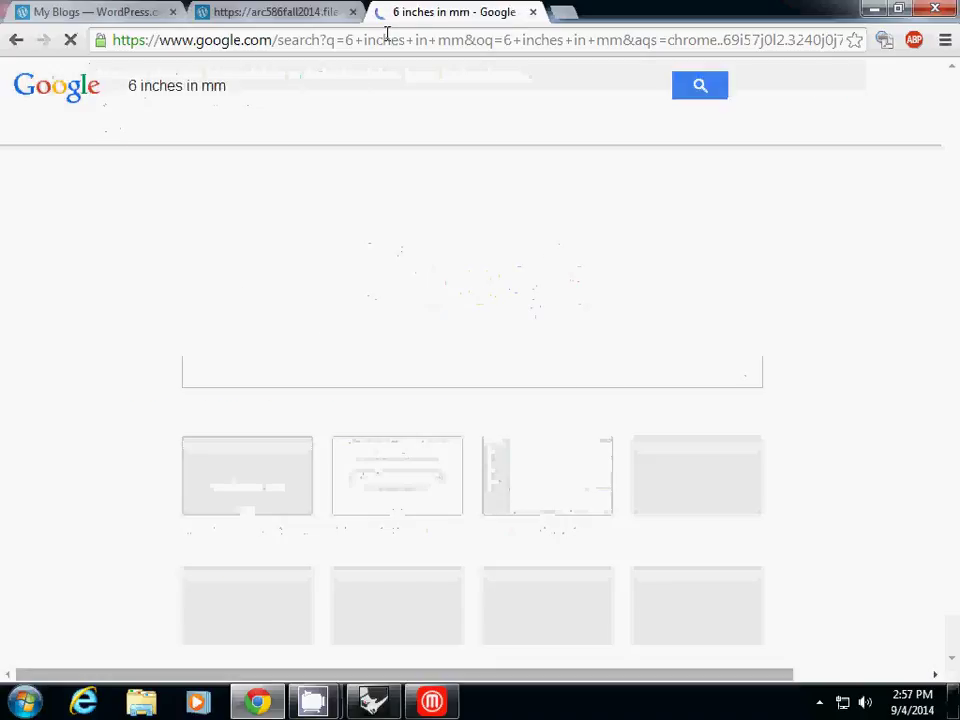
{"action": "left_click_drag", "start_coordinate": [493, 298], "coordinate": [407, 301]}
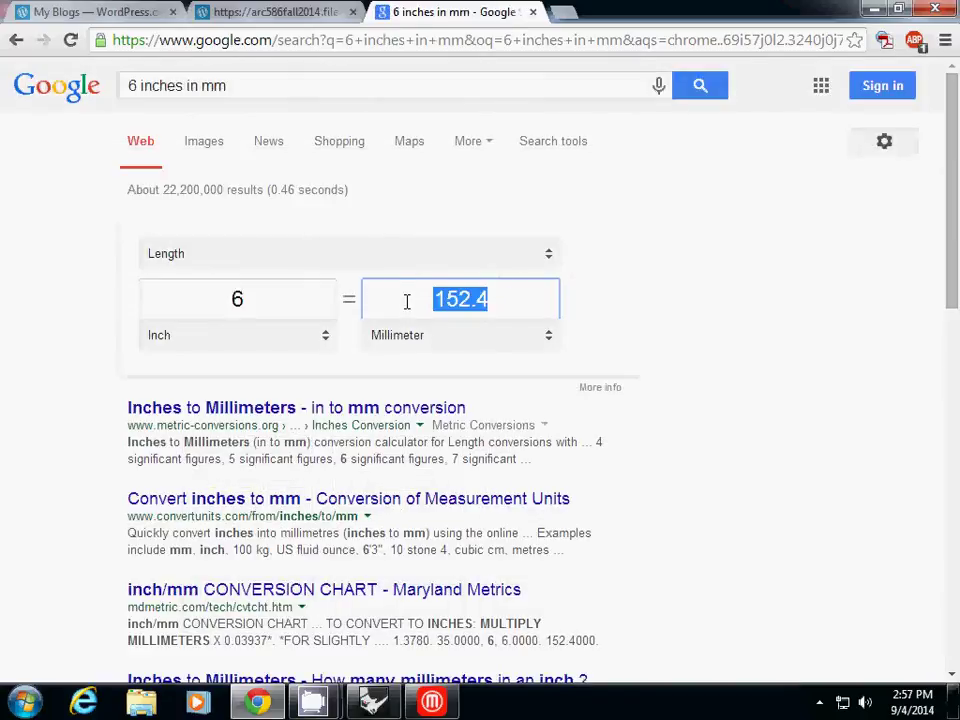
- Set the model's Z height to 152.4 mm uniformly (116.41 × 114.24 mm), then orbit to check the fit
{"action": "left_click", "coordinate": [371, 703]}
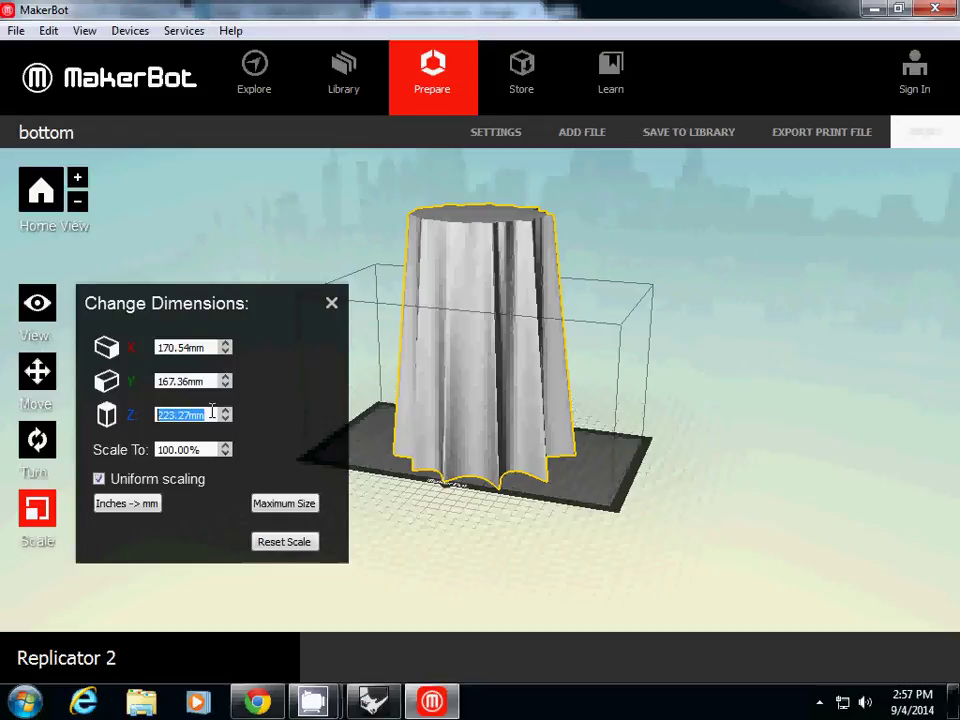
{"action": "type", "text": "152.4"}
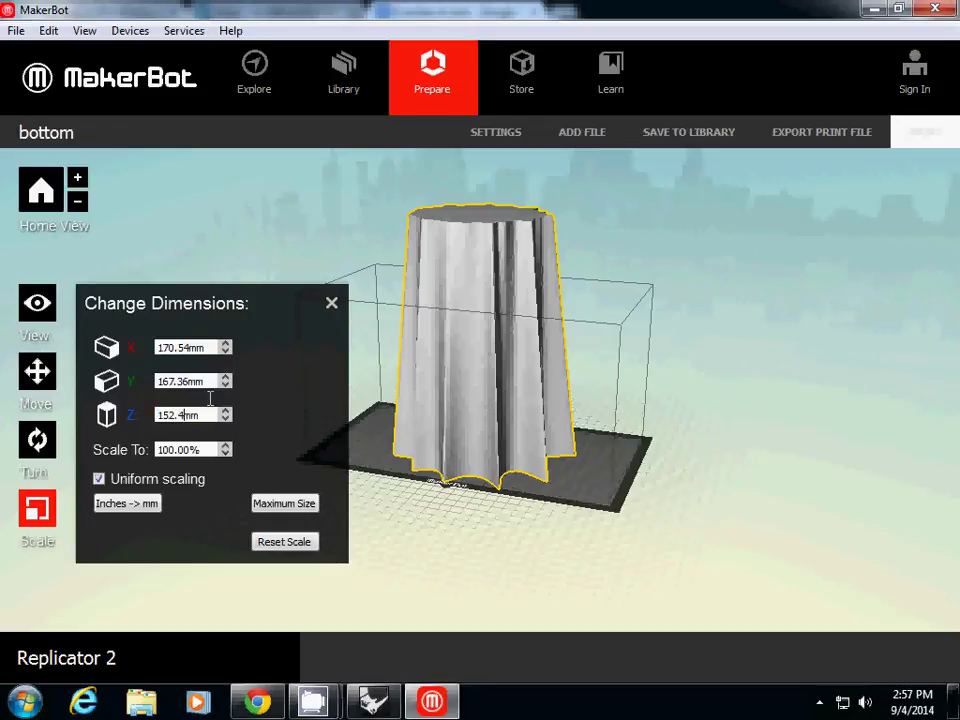
{"action": "key", "text": "Return"}
{"action": "left_click_drag", "start_coordinate": [474, 396], "coordinate": [508, 418]}
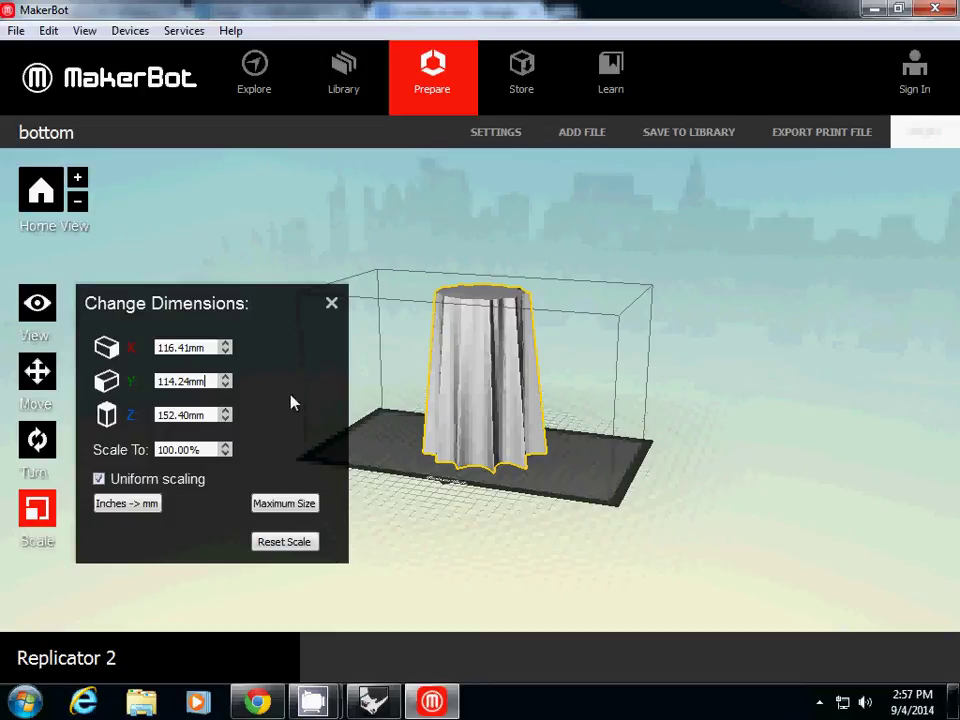
{"action": "left_click_drag", "start_coordinate": [446, 508], "coordinate": [502, 476]}
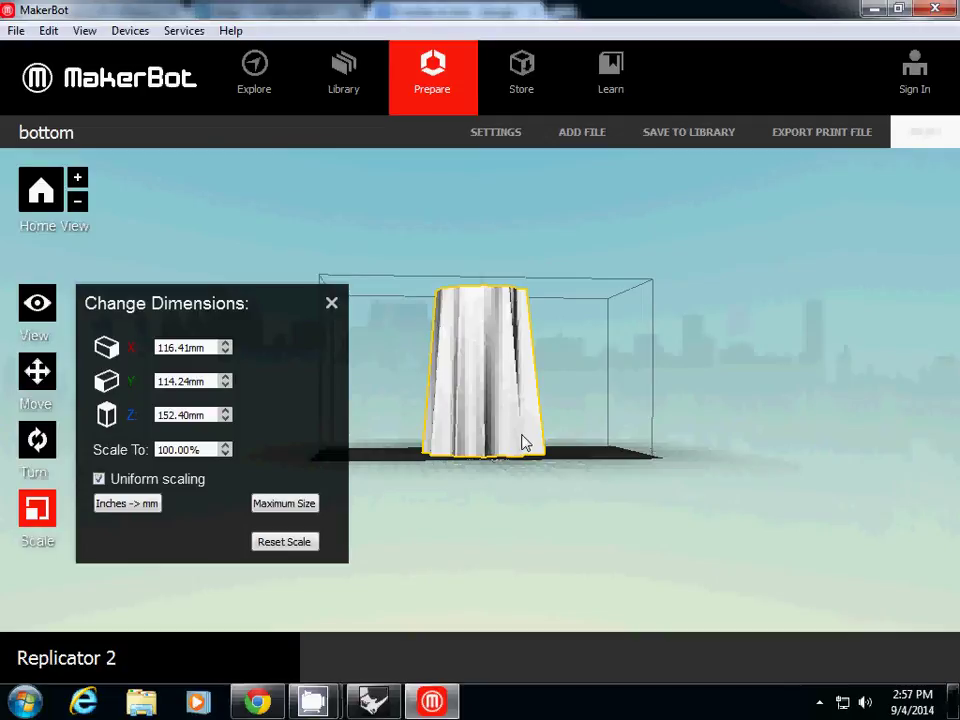
{"action": "left_click_drag", "start_coordinate": [557, 423], "coordinate": [515, 453]}
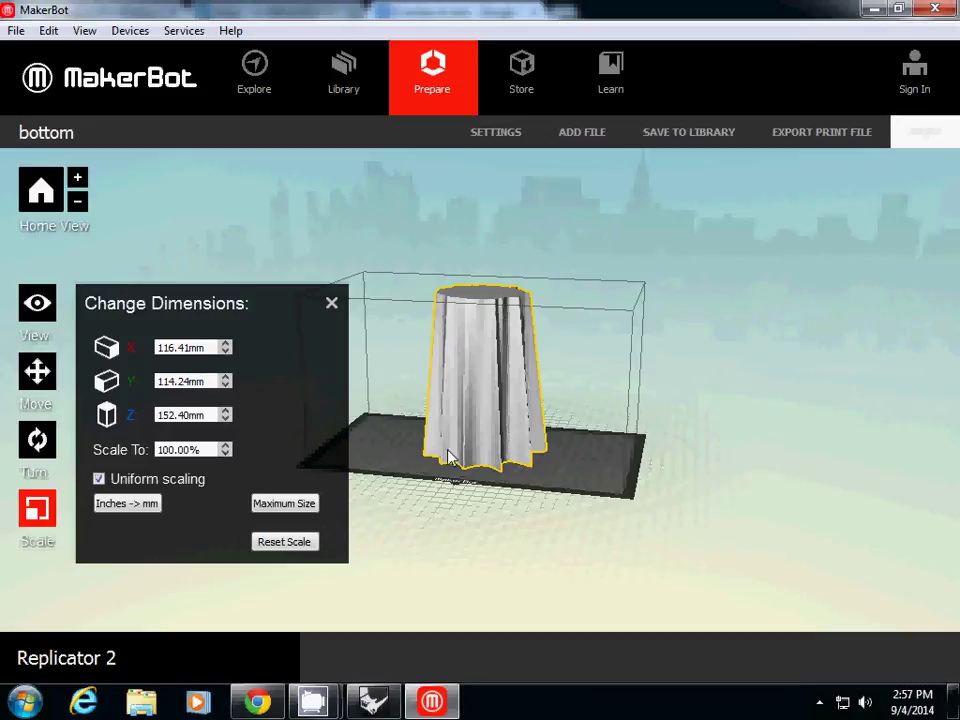
- Drop the bottom part onto the platform with On Platform and close the position panel
{"action": "left_click", "coordinate": [37, 372]}
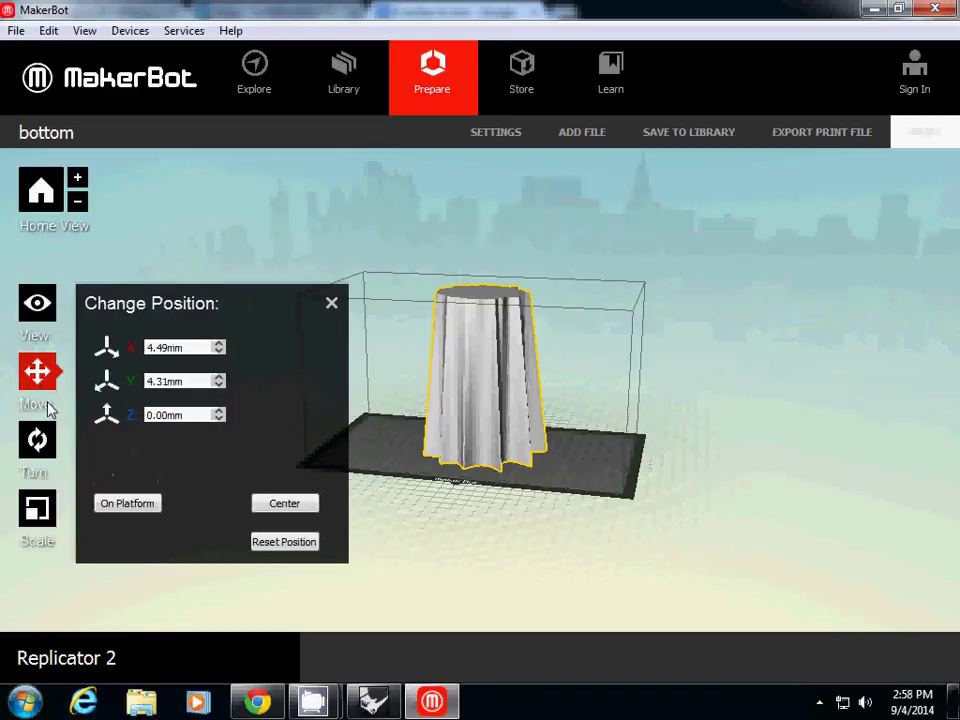
{"action": "left_click", "coordinate": [127, 505]}
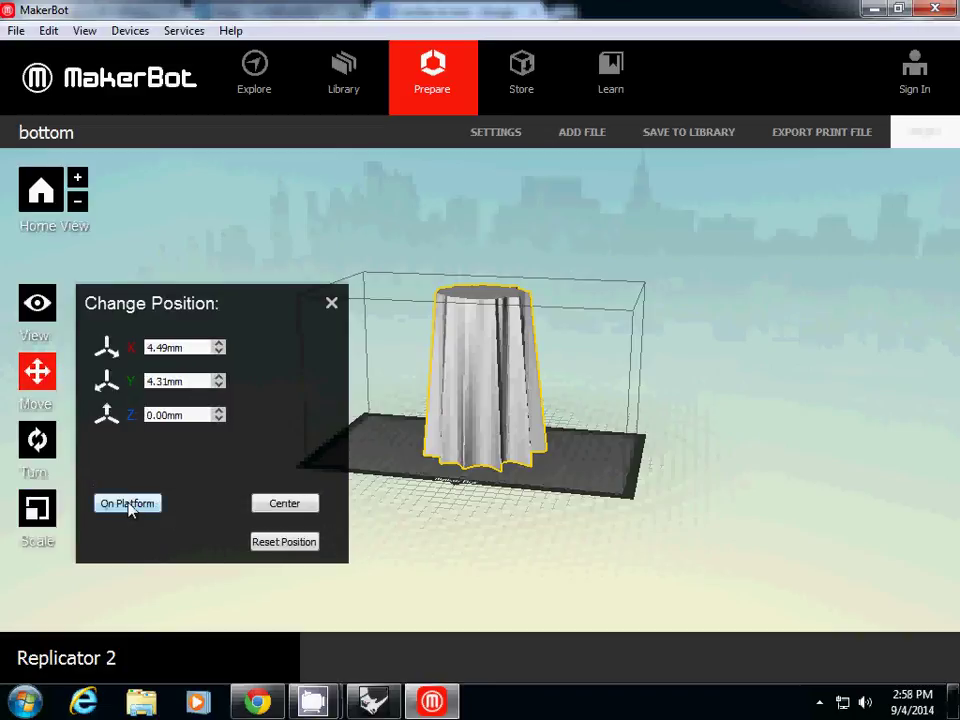
{"action": "left_click", "coordinate": [331, 304]}
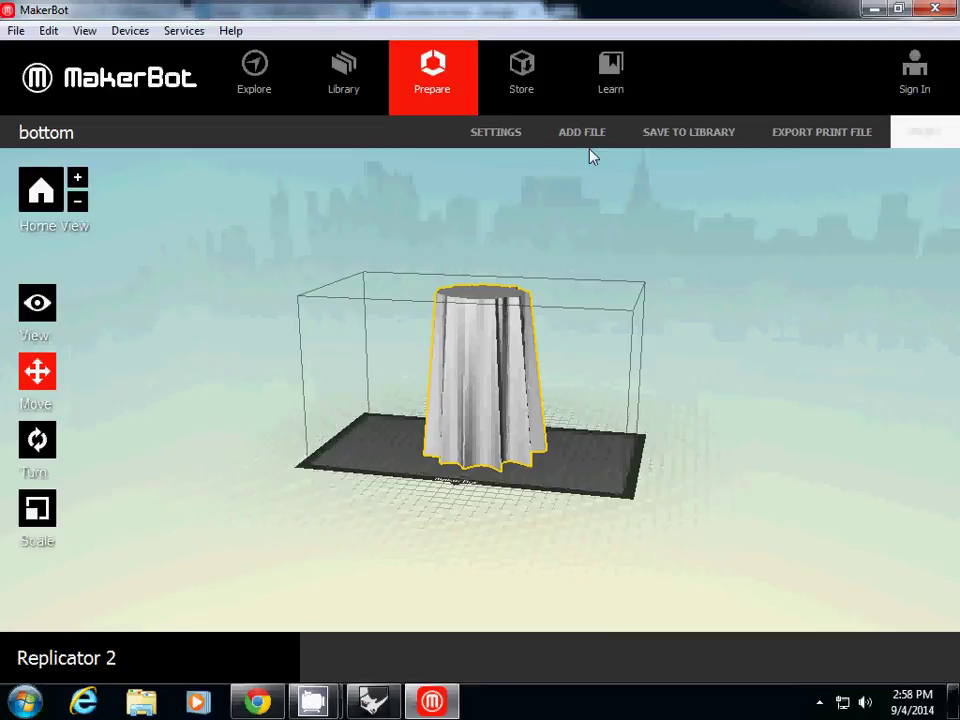
- Begin exporting the bottom part as a print file
{"action": "left_click", "coordinate": [811, 137]}
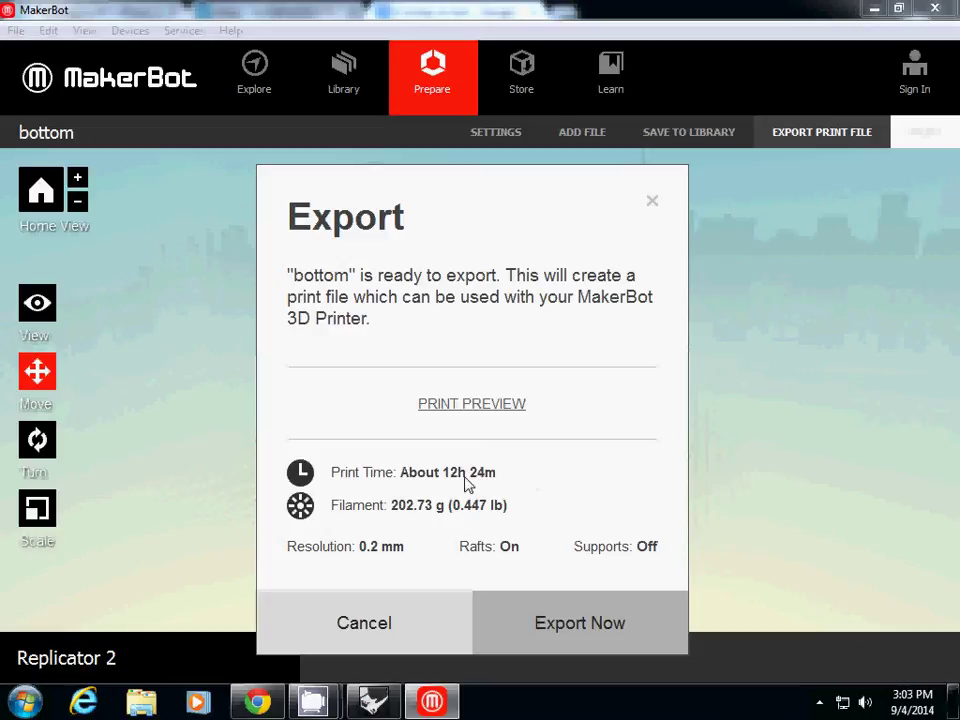
- Cancel the pending export, leaving the bottom model on the Replicator 2 build plate
{"action": "left_click", "coordinate": [380, 622]}
{"action": "right_click_drag", "start_coordinate": [497, 375], "coordinate": [481, 338]}
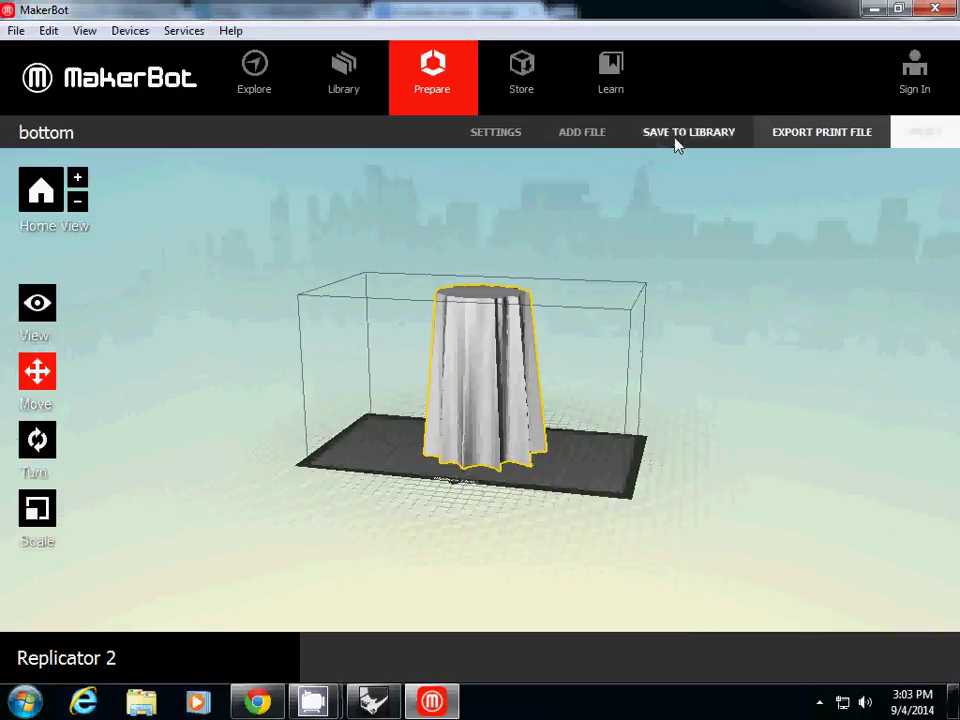
- Choose Low (Faster) resolution with raft kept on and supports enabled
{"action": "left_click", "coordinate": [505, 136]}
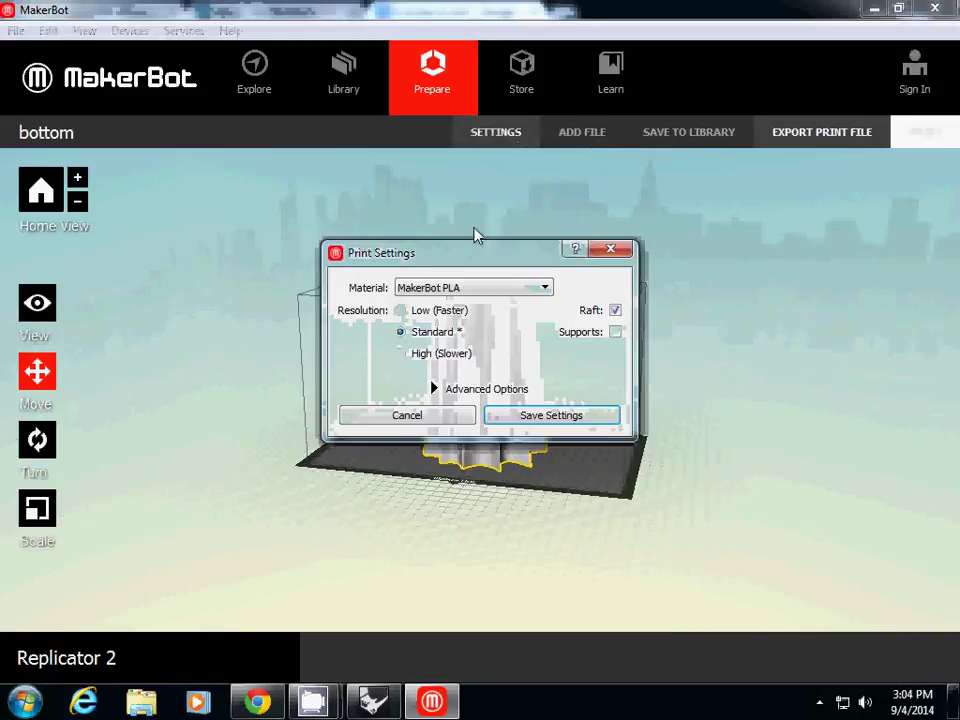
{"action": "left_click_drag", "start_coordinate": [463, 252], "coordinate": [328, 199]}
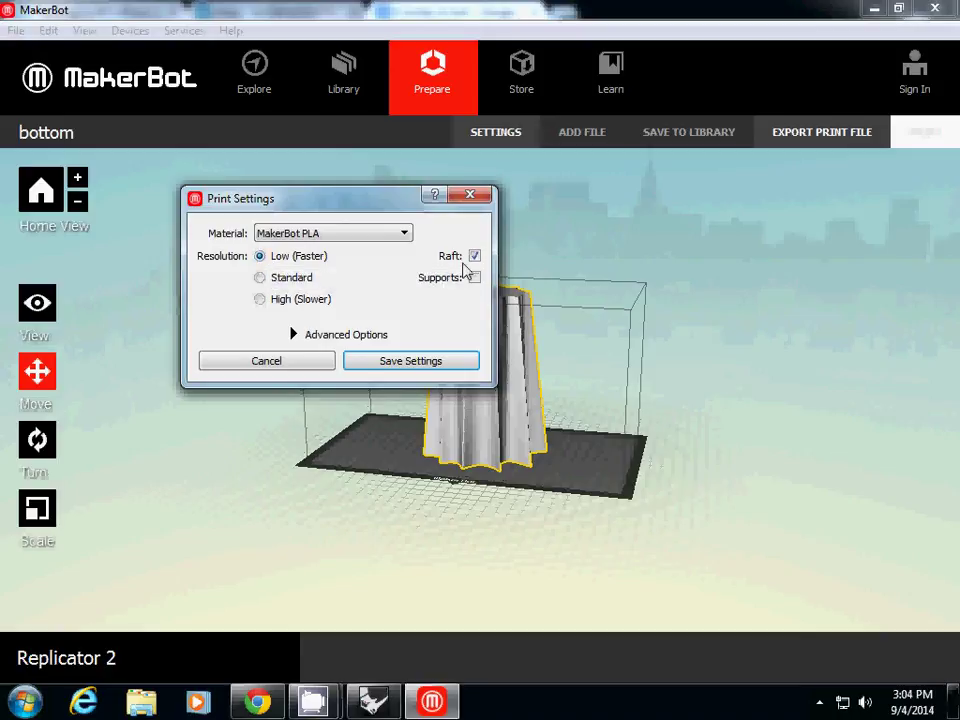
{"action": "left_click", "coordinate": [475, 278]}
- In Advanced Options, change the infill from 10% to 3%
{"action": "left_click", "coordinate": [324, 337]}
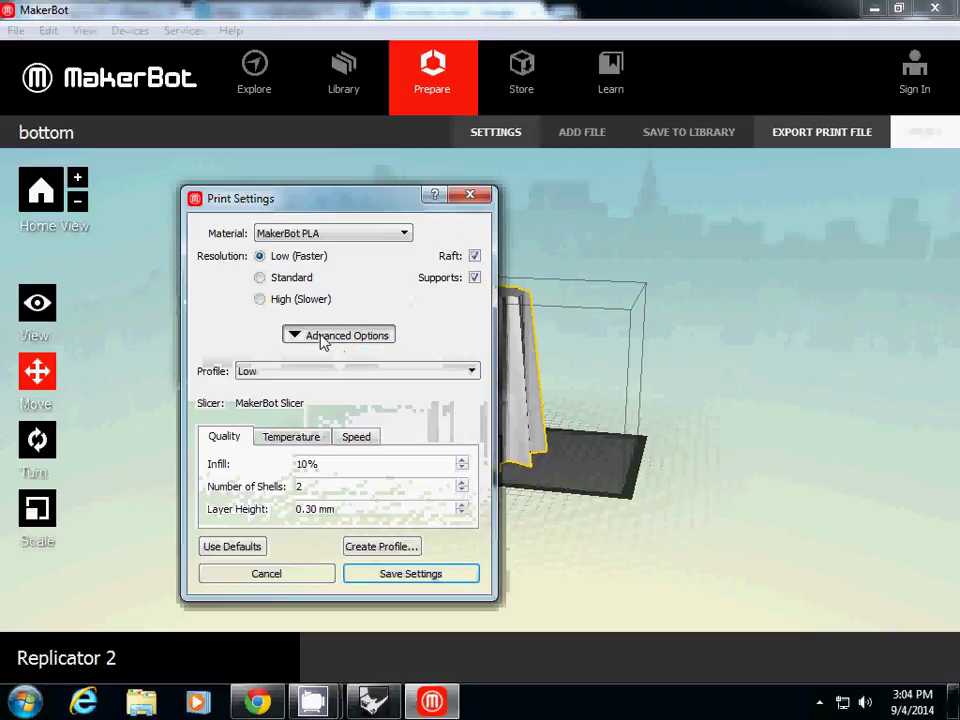
{"action": "left_click_drag", "start_coordinate": [288, 196], "coordinate": [265, 116]}
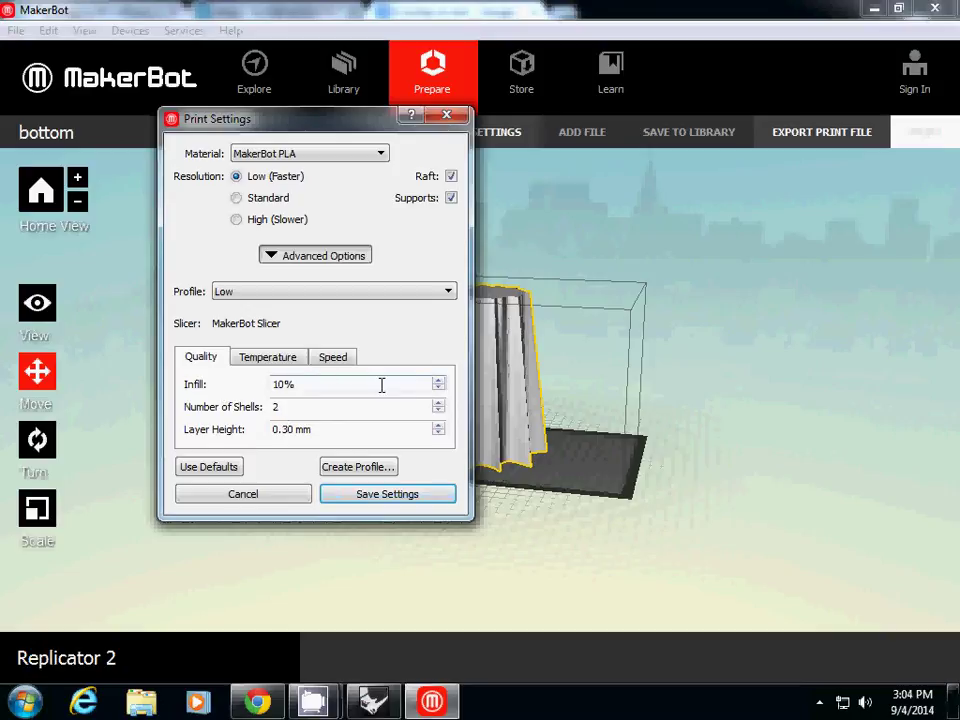
{"action": "left_click", "coordinate": [423, 382]}
{"action": "left_click_drag", "start_coordinate": [423, 382], "coordinate": [232, 384]}
{"action": "type", "text": "3"}
- Keep 2 shells and re-enter the layer height as 0.30 mm
{"action": "left_click", "coordinate": [315, 405]}
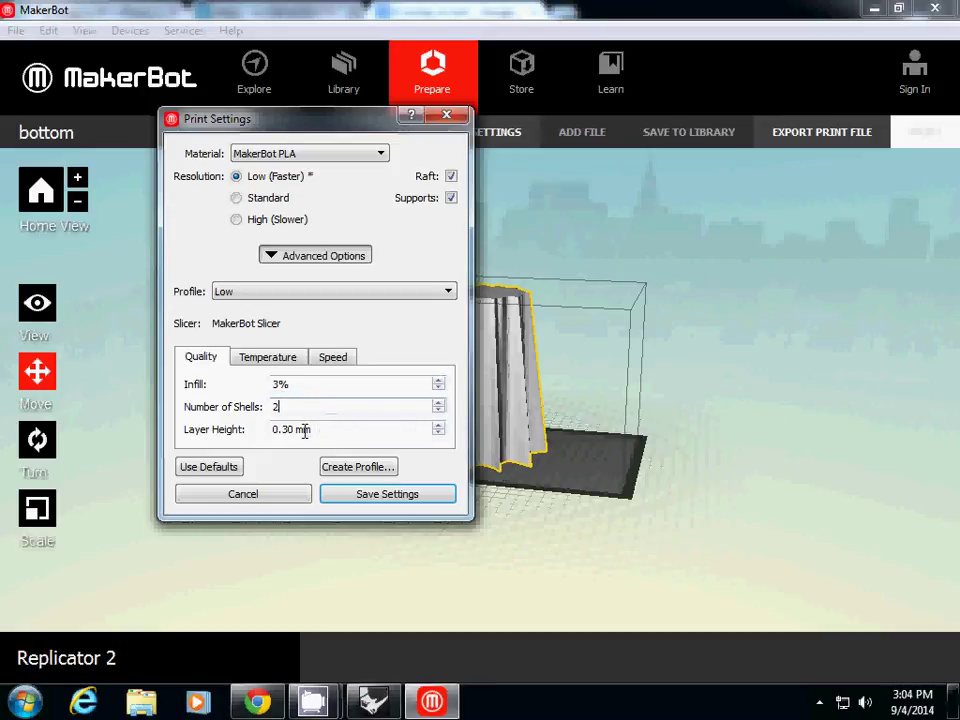
{"action": "left_click_drag", "start_coordinate": [332, 431], "coordinate": [208, 431]}
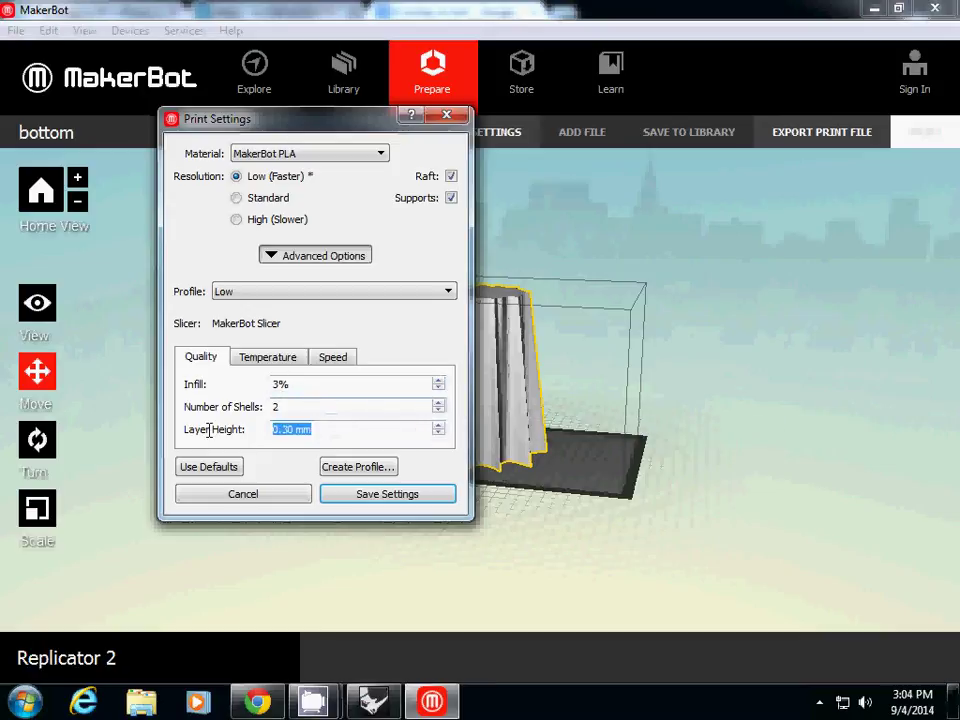
{"action": "left_click", "coordinate": [284, 430]}
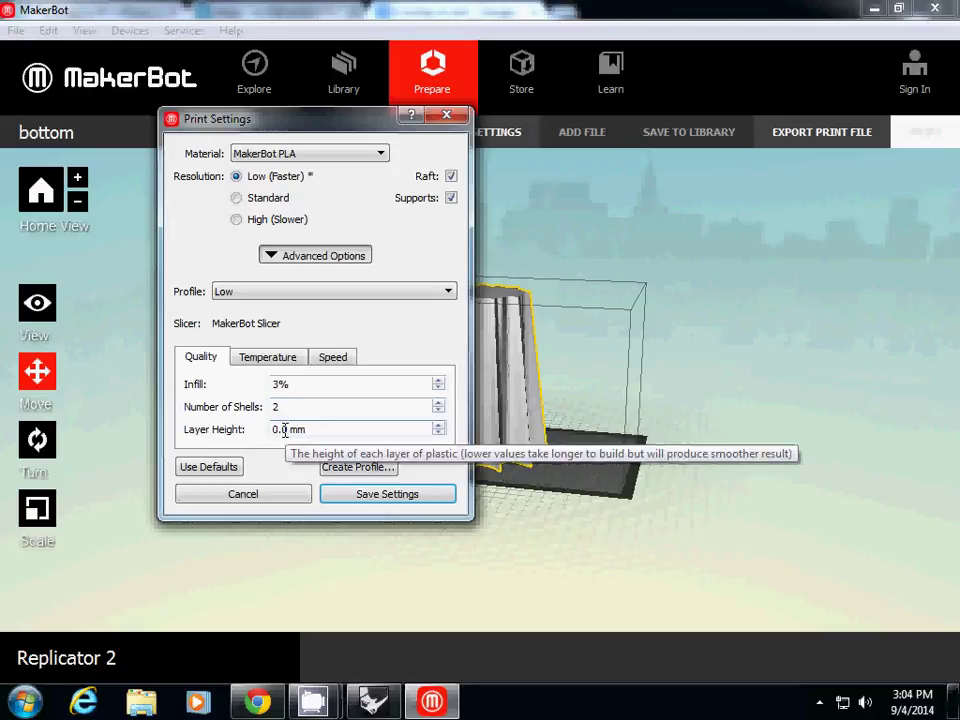
{"action": "key", "text": "BackSpace"}
{"action": "type", "text": "3"}
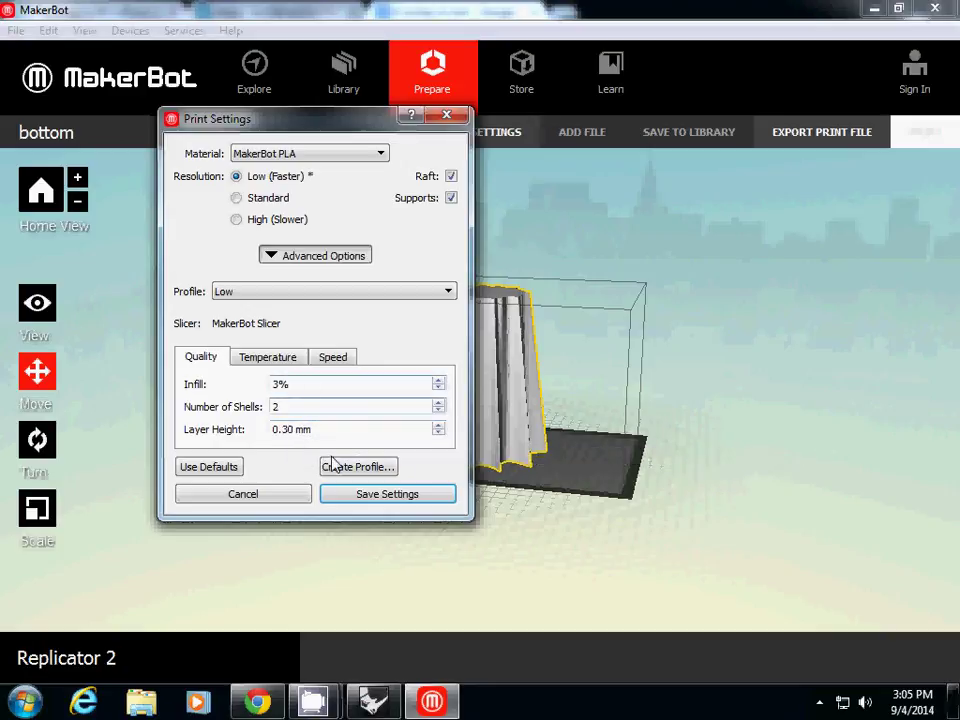
- Save the print settings and export the bottom part as a print file
{"action": "left_click", "coordinate": [368, 494]}
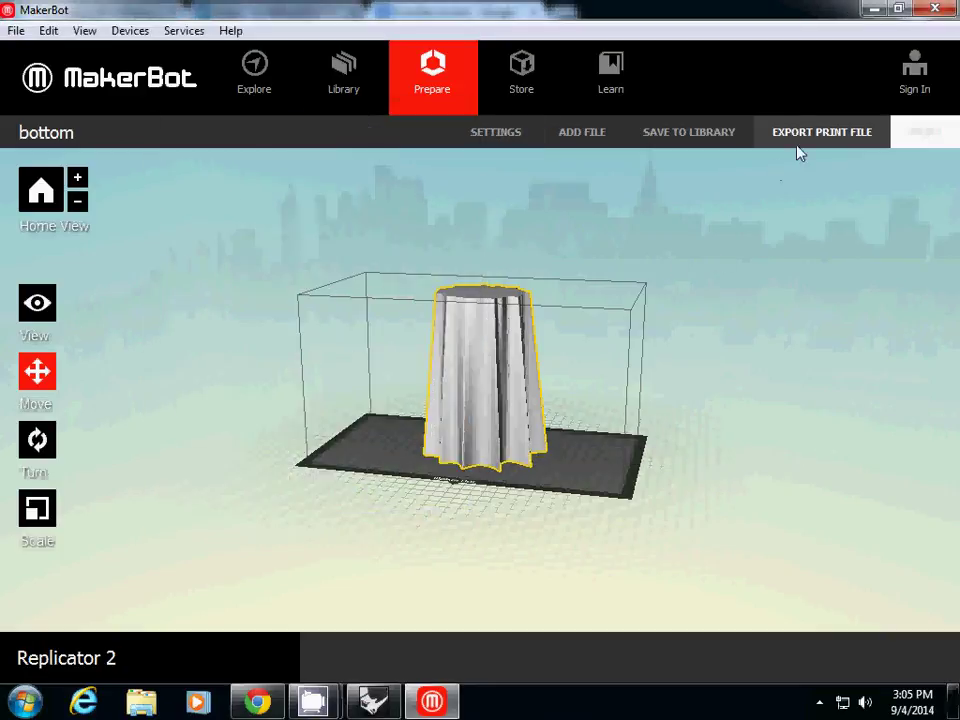
{"action": "left_click", "coordinate": [820, 135]}
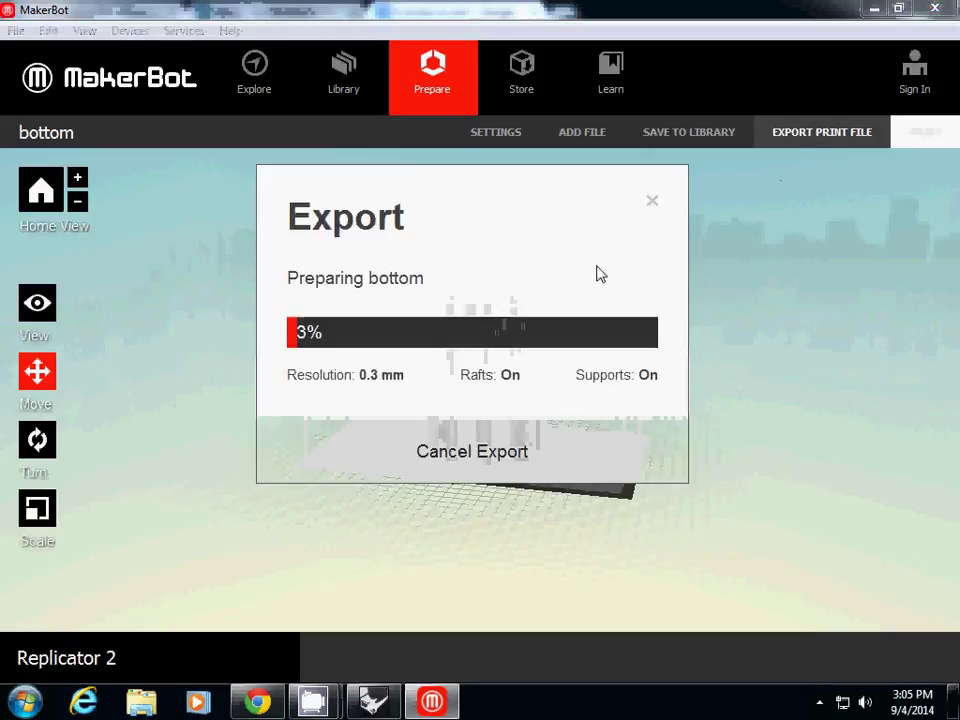